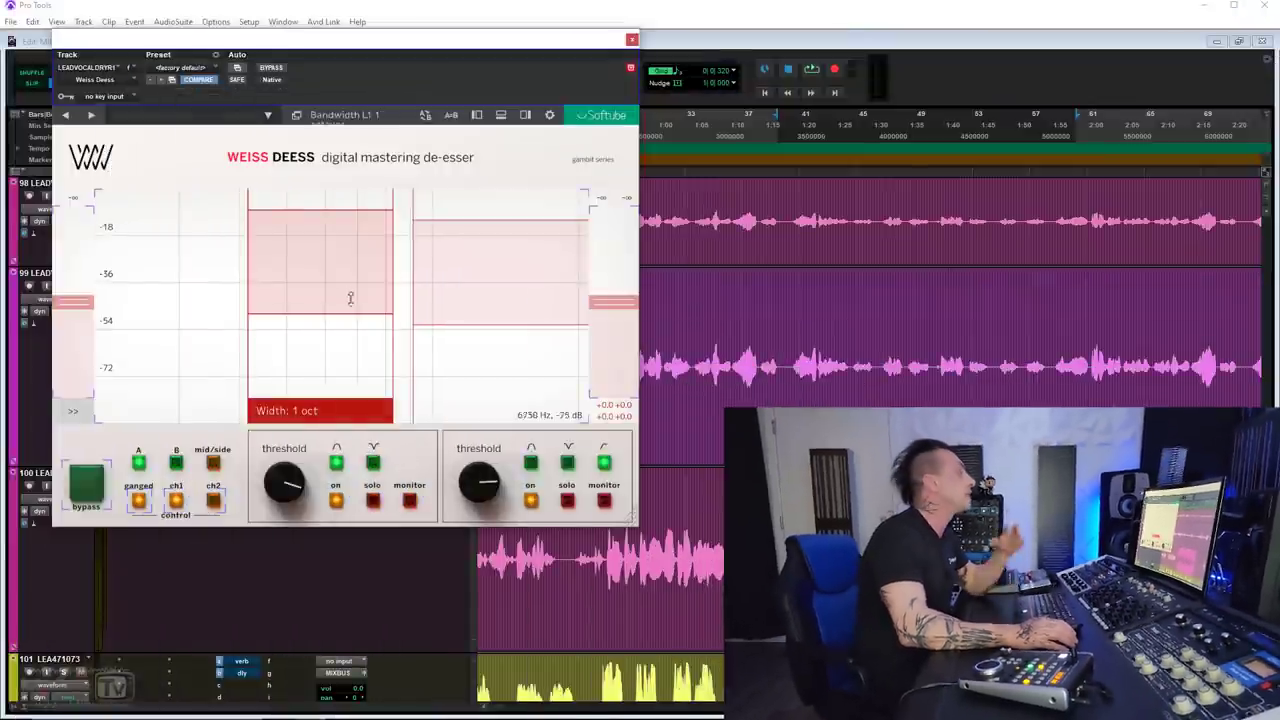
Move the low band lower in frequency and deepen the high band's range to about 27.6 dB
left_click_drag(330, 260, 301, 260)
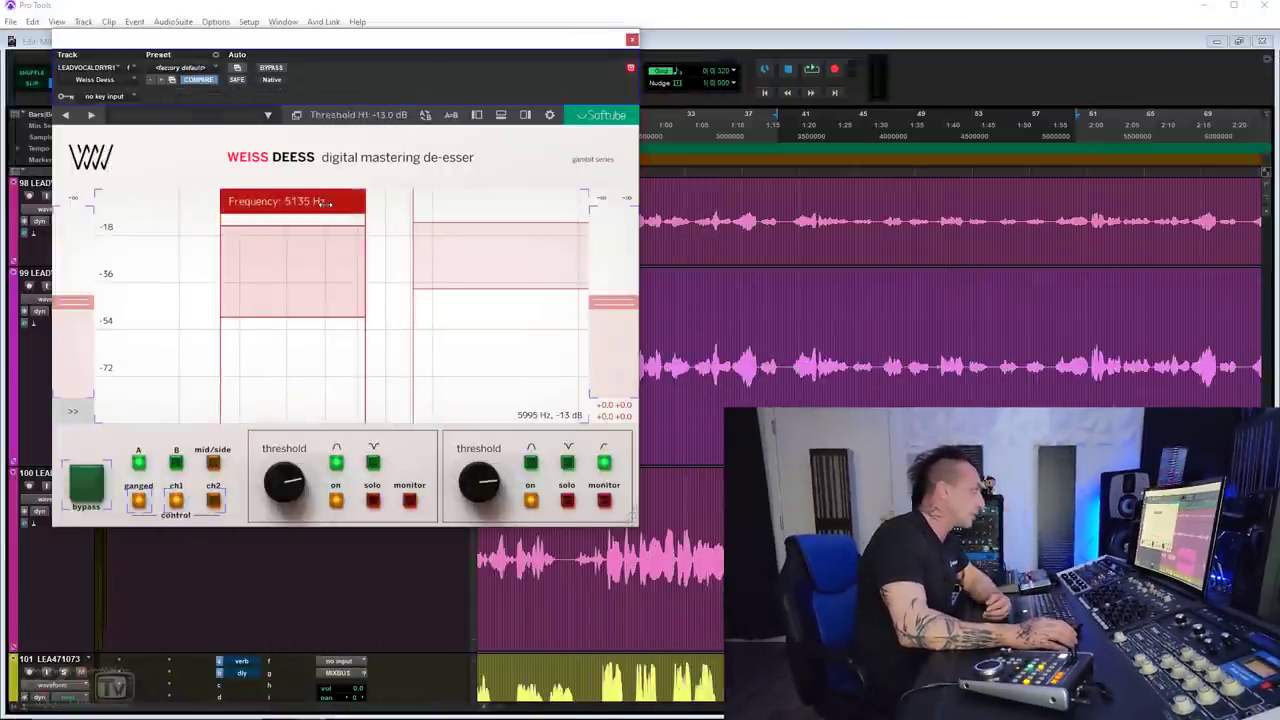
mouse_move(440, 290)
left_mouse_down()
mouse_move(428, 303)
mouse_move(472, 375)
mouse_move(480, 310)
mouse_move(484, 337)
mouse_move(489, 310)
mouse_move(496, 328)
left_mouse_up()
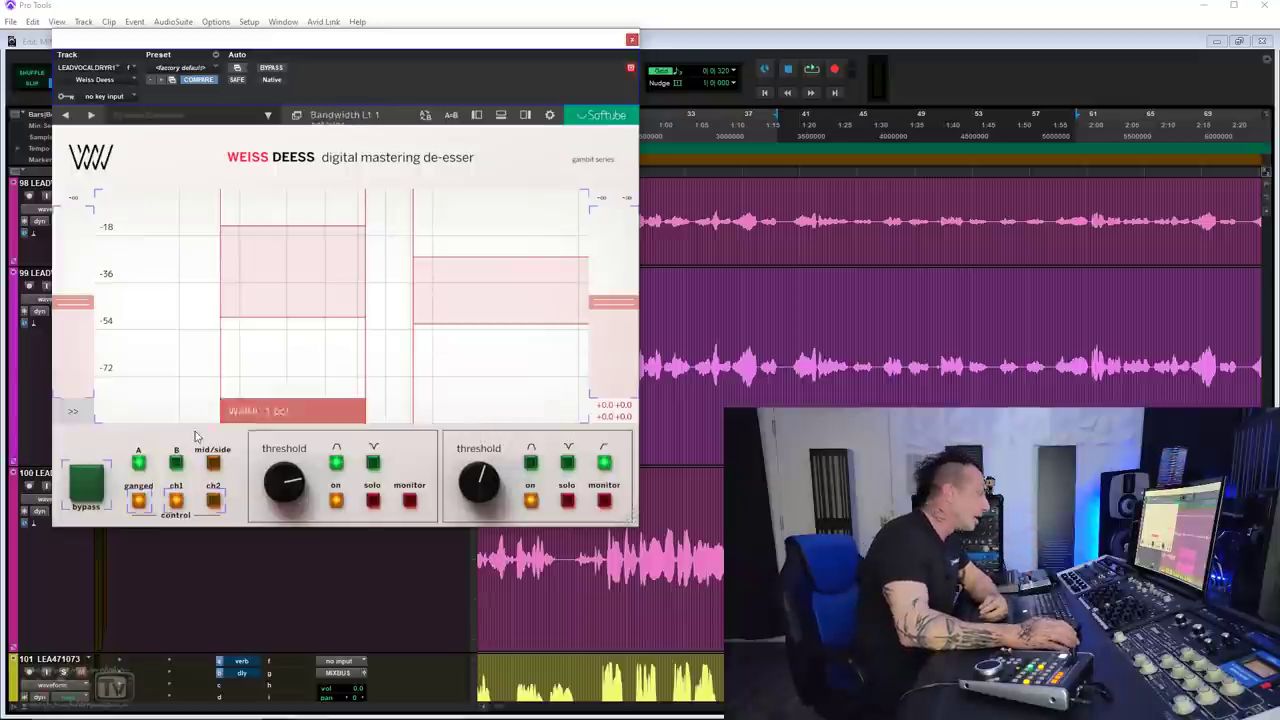
Show the extended general, sidechain and low/high filter dynamics settings below the band graph
left_click(84, 418)
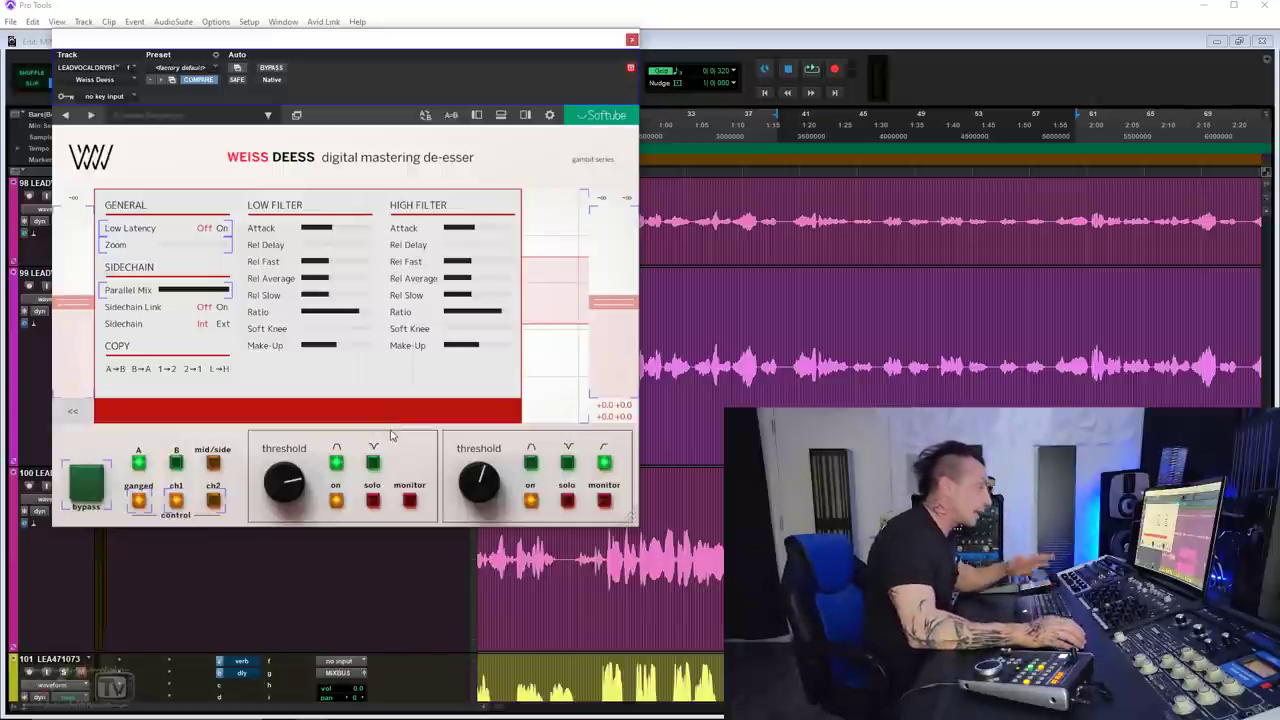
Return to the band graph and, during playback, lower the high band threshold to -47 dB
left_click(73, 411)
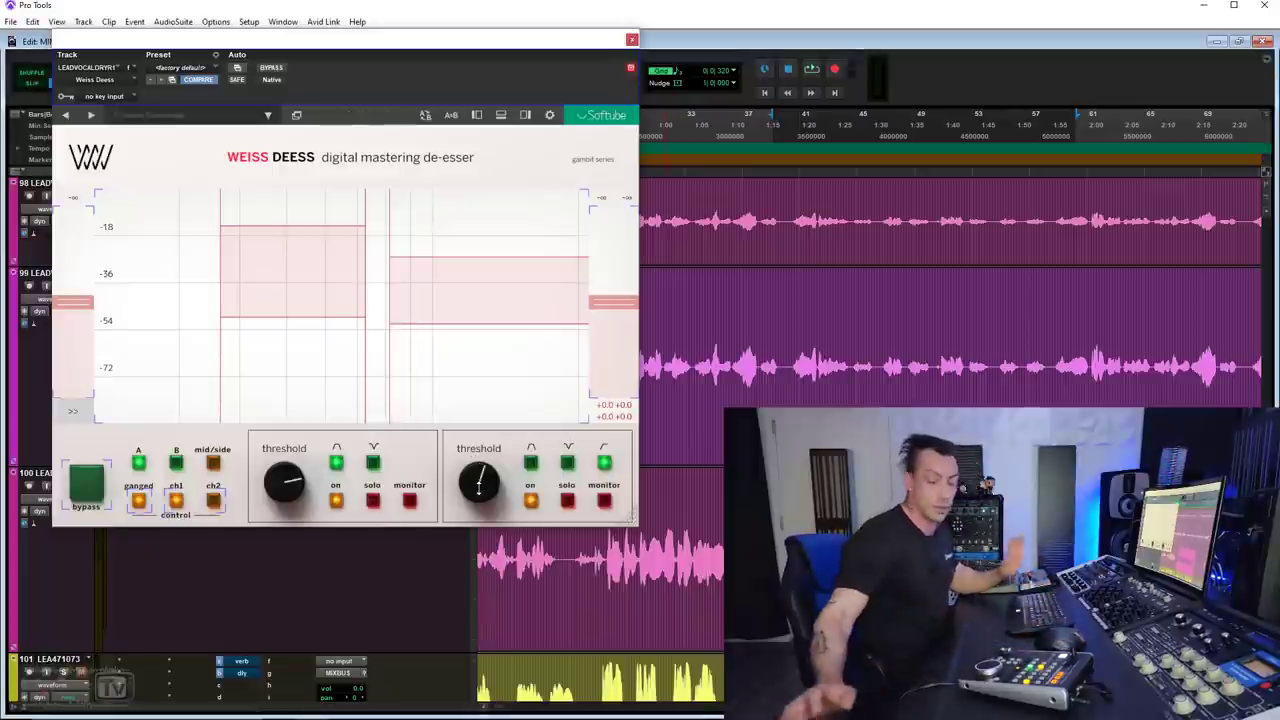
key("space")
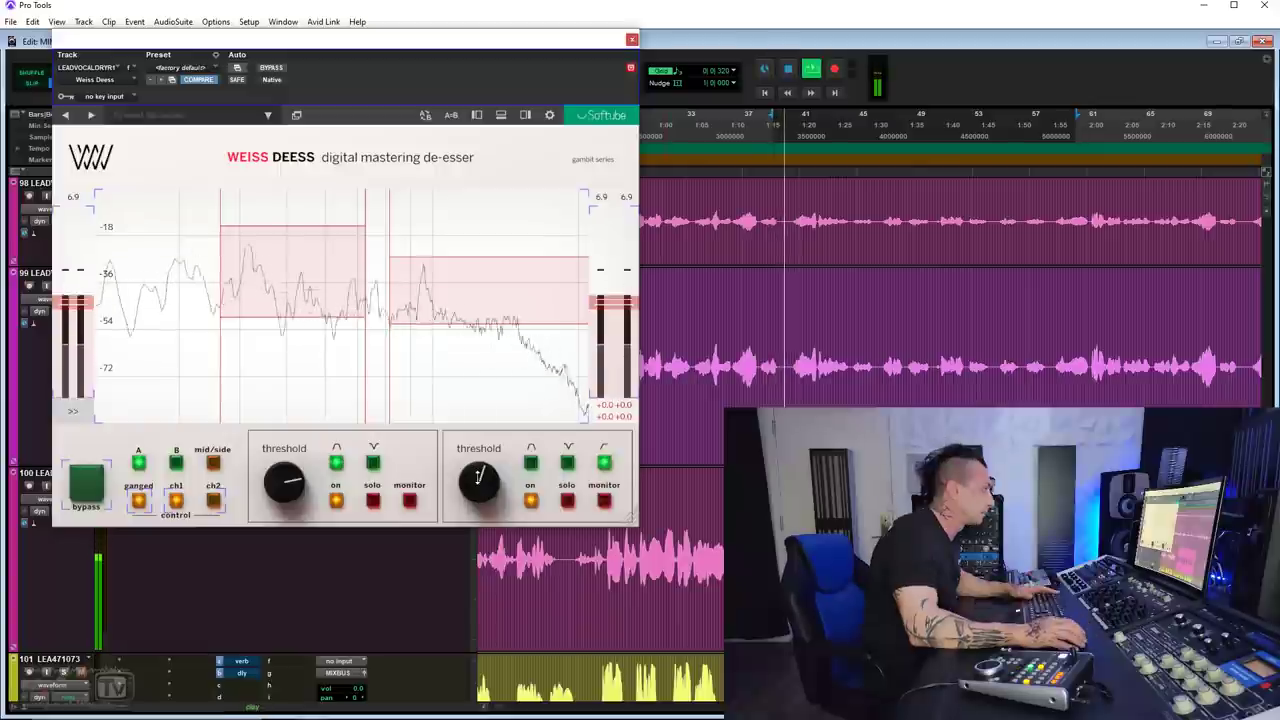
left_click_drag(479, 476, 474, 535)
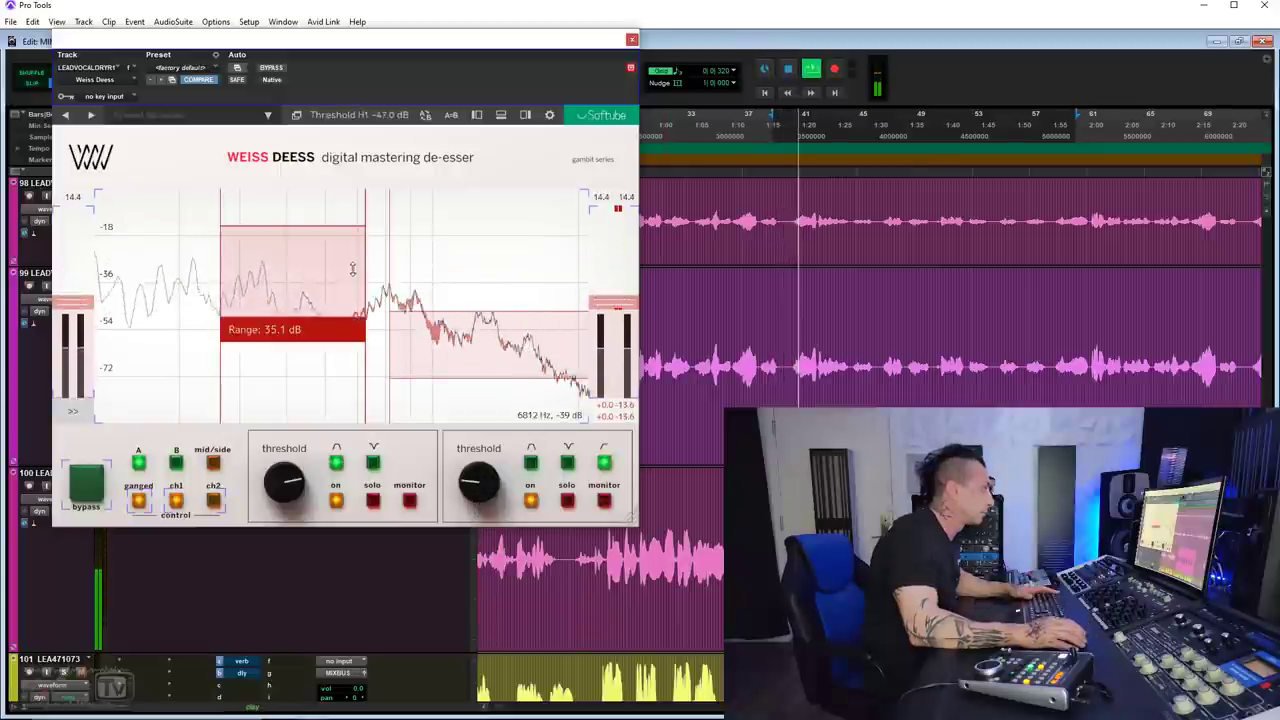
Narrow the low band to half an octave, lowering both bands' frequencies
left_click_drag(221, 410, 247, 409)
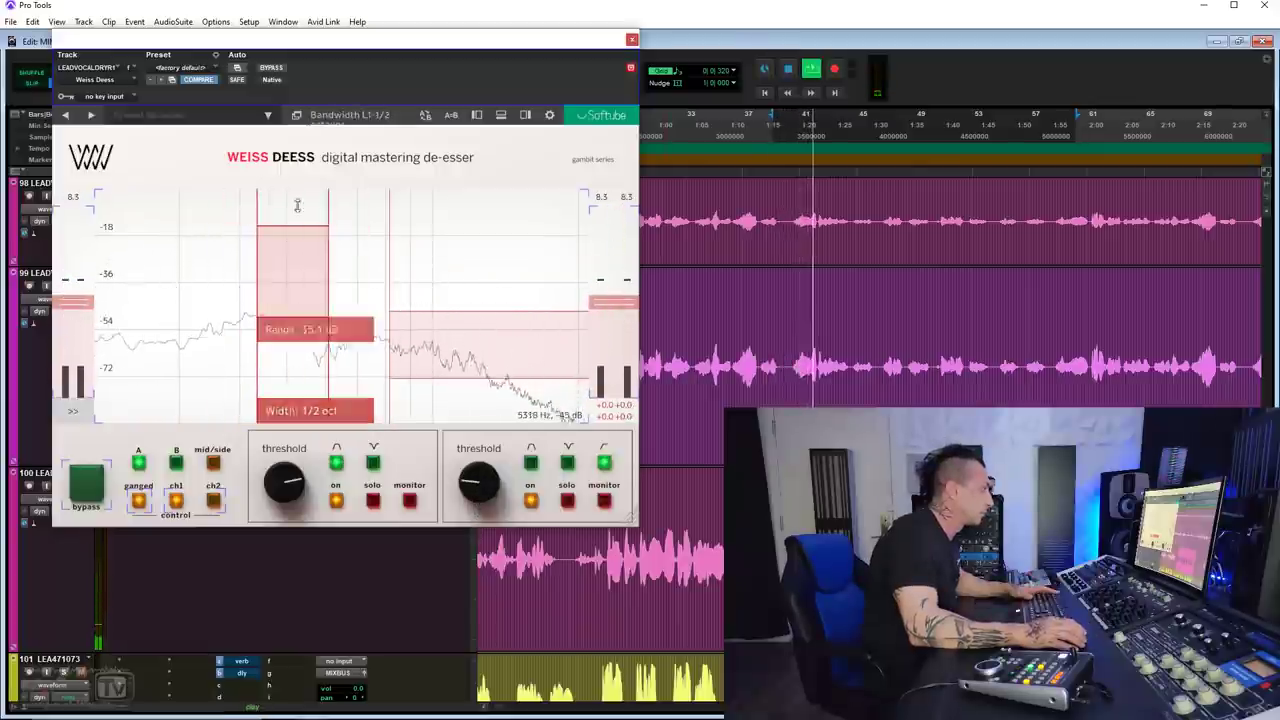
left_click_drag(258, 201, 193, 201)
left_click_drag(397, 201, 370, 201)
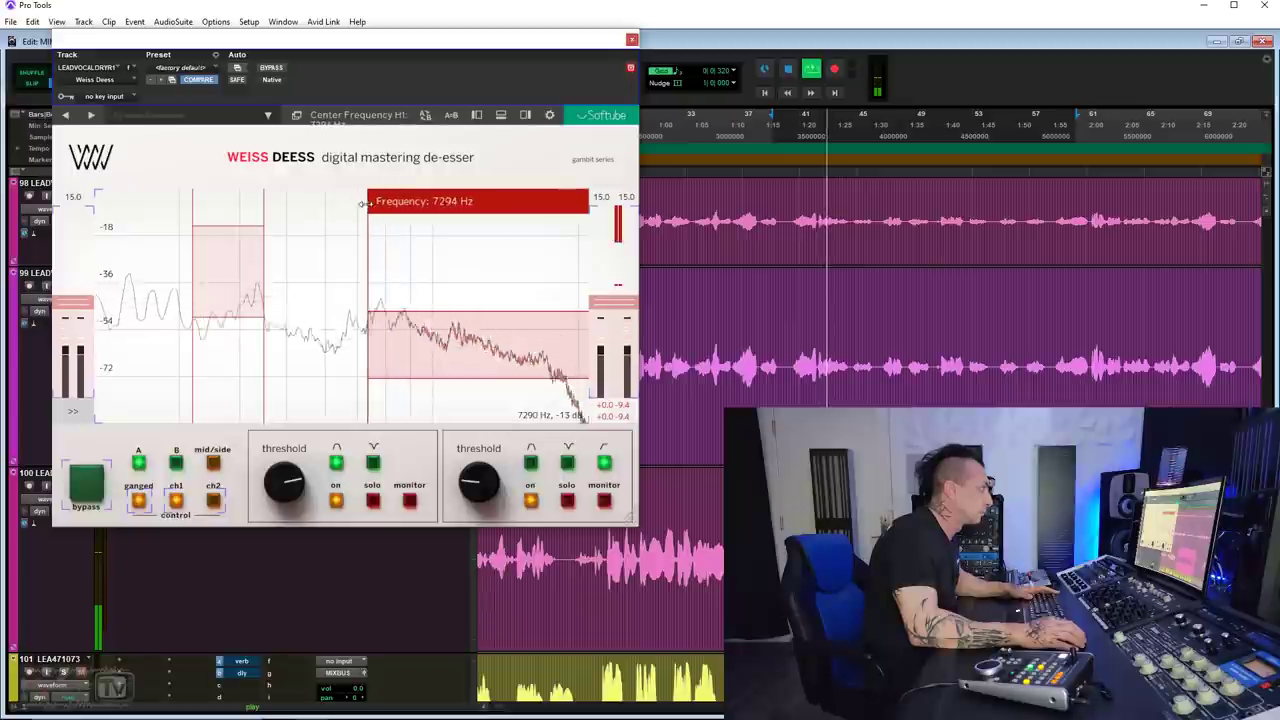
mouse_move(470, 378)
left_mouse_down()
mouse_move(470, 400)
mouse_move(470, 378)
left_mouse_up()
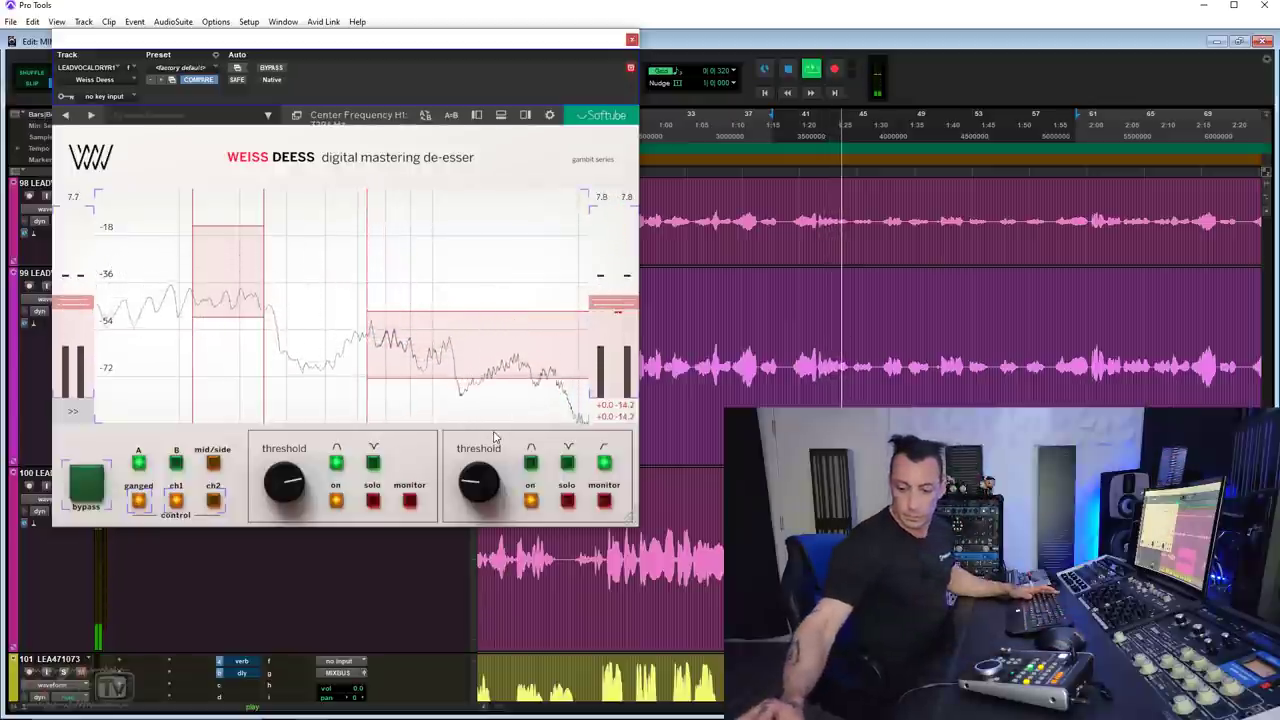
left_click_drag(483, 56, 561, 52)
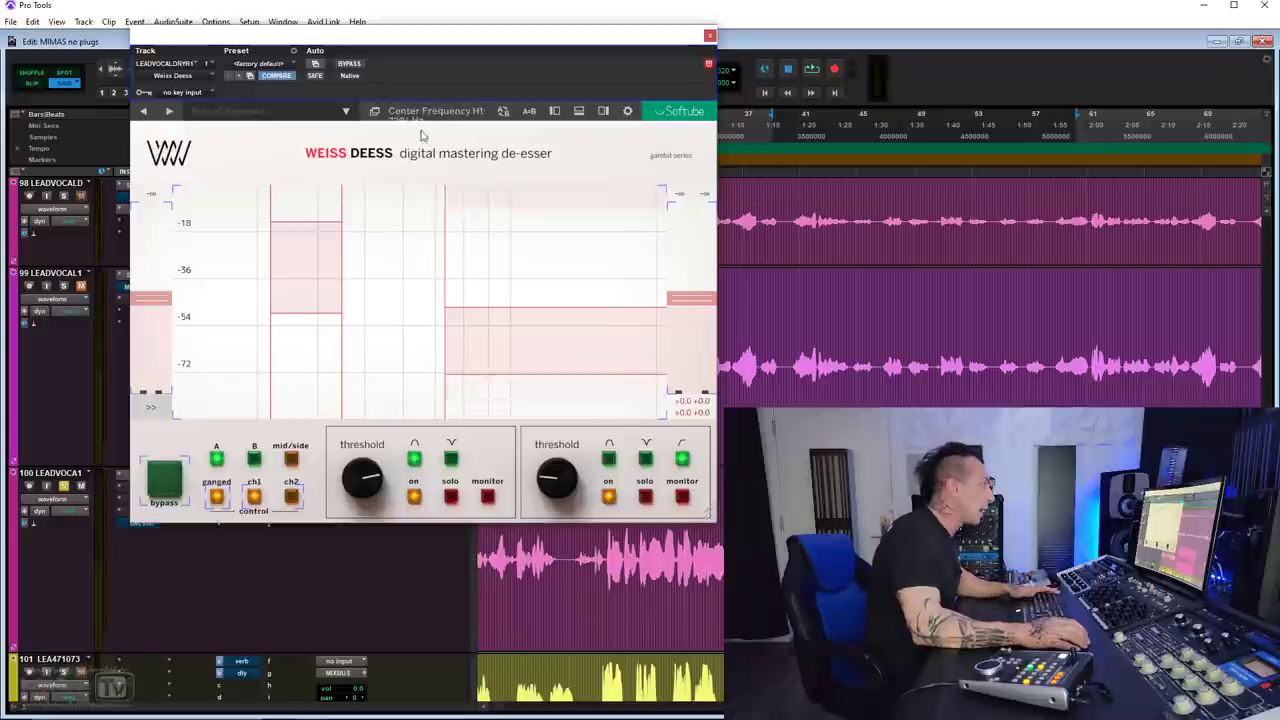
A/B the de-esser with bypass, then set the high band's start frequency to 6120 Hz
key("space")
left_click(350, 64)
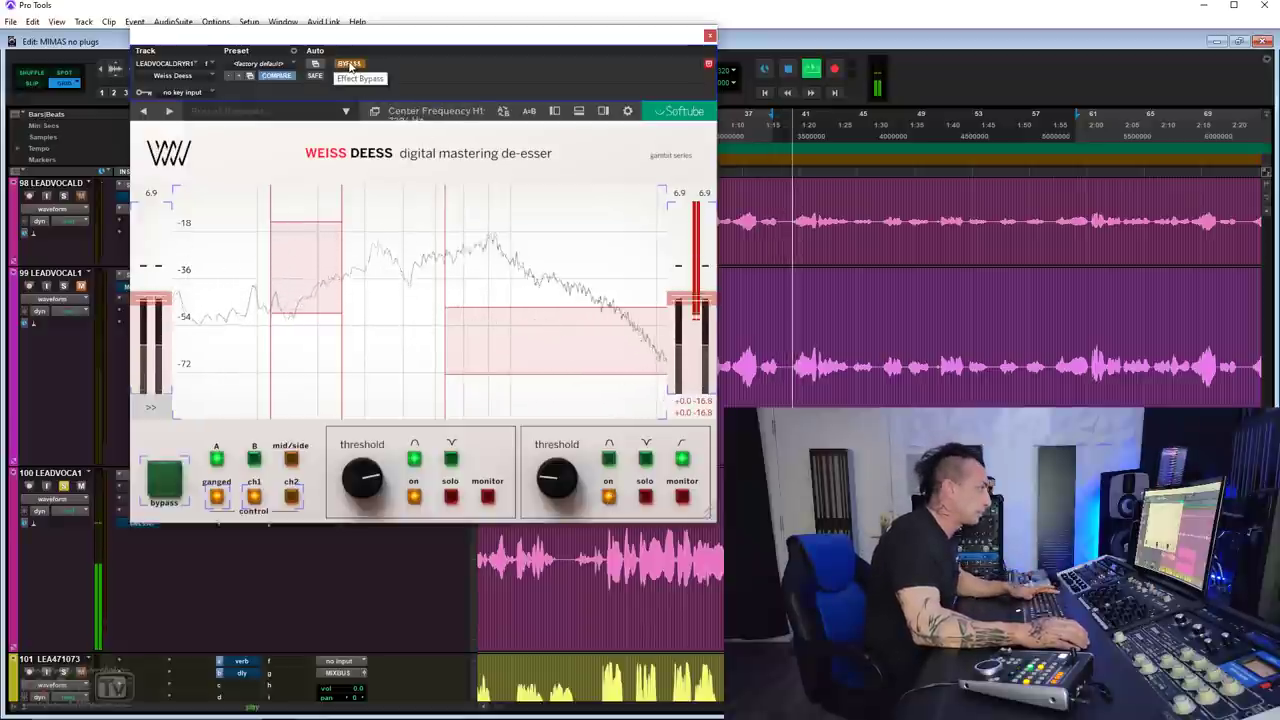
left_click(350, 64)
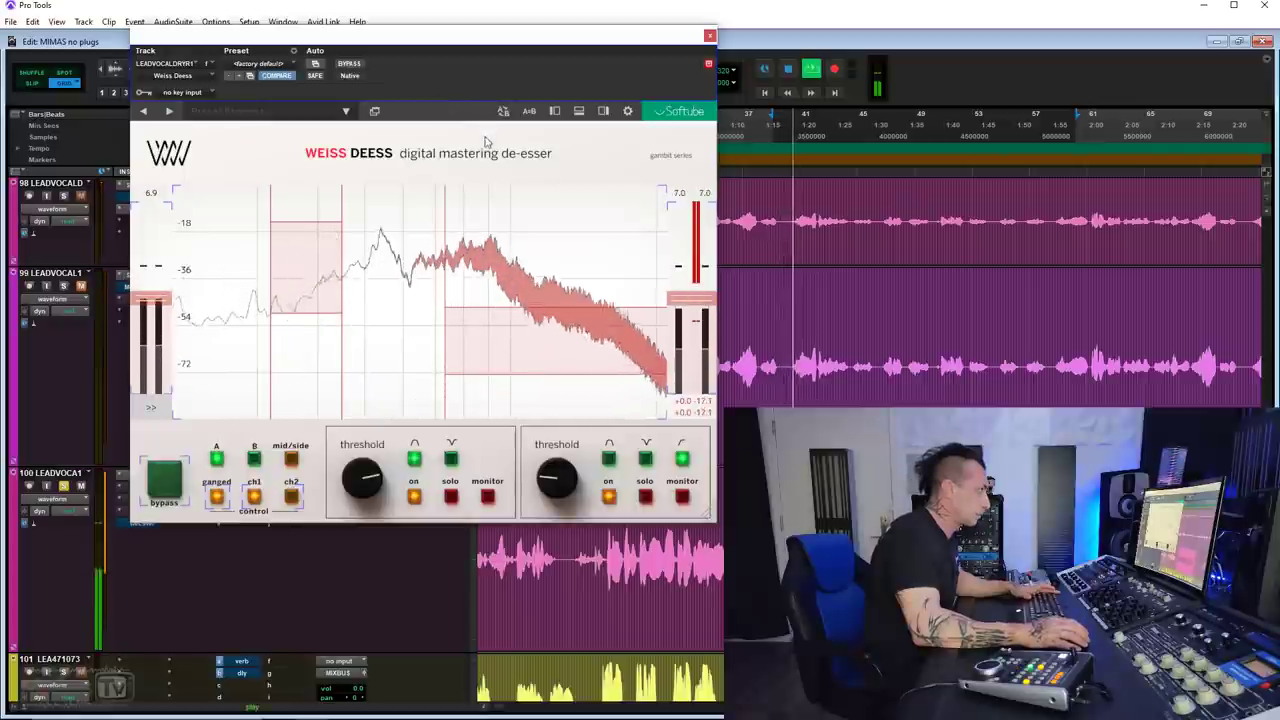
mouse_move(453, 202)
left_click_drag(453, 202, 416, 202)
key("space")
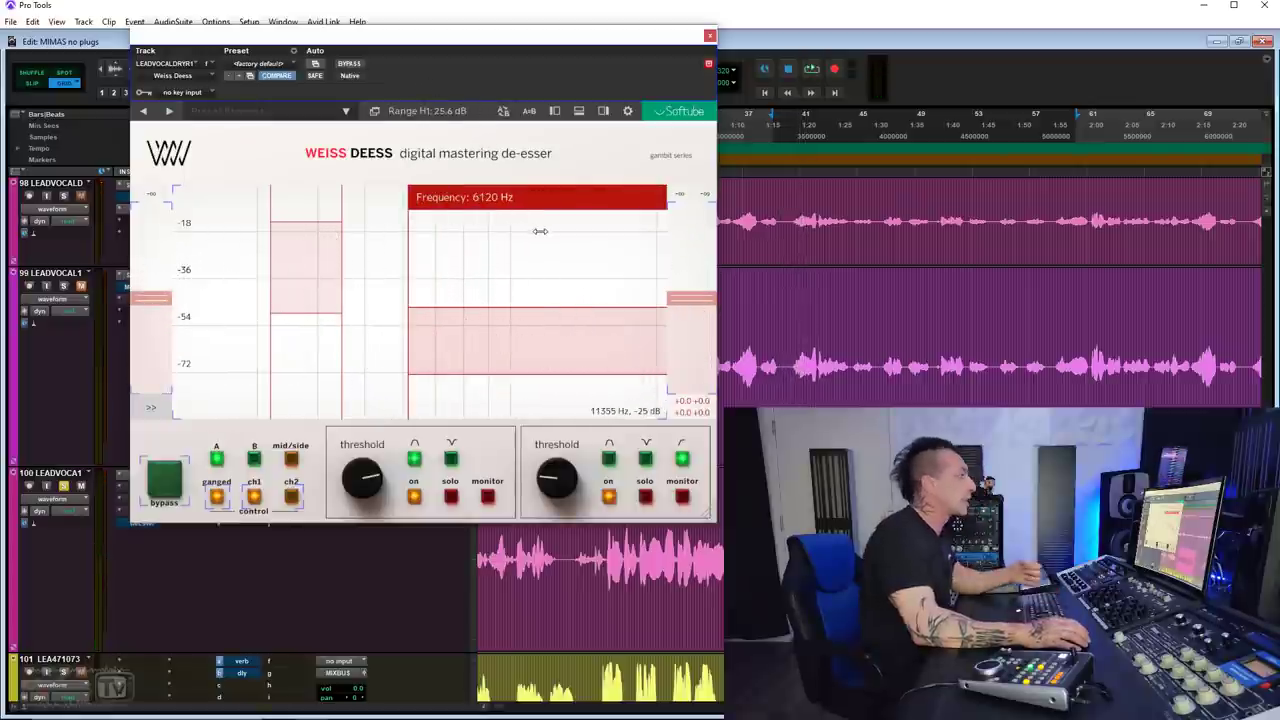
Audition the high band range at about 3.8 dB, then deepen it again to 30 dB
mouse_move(535, 375)
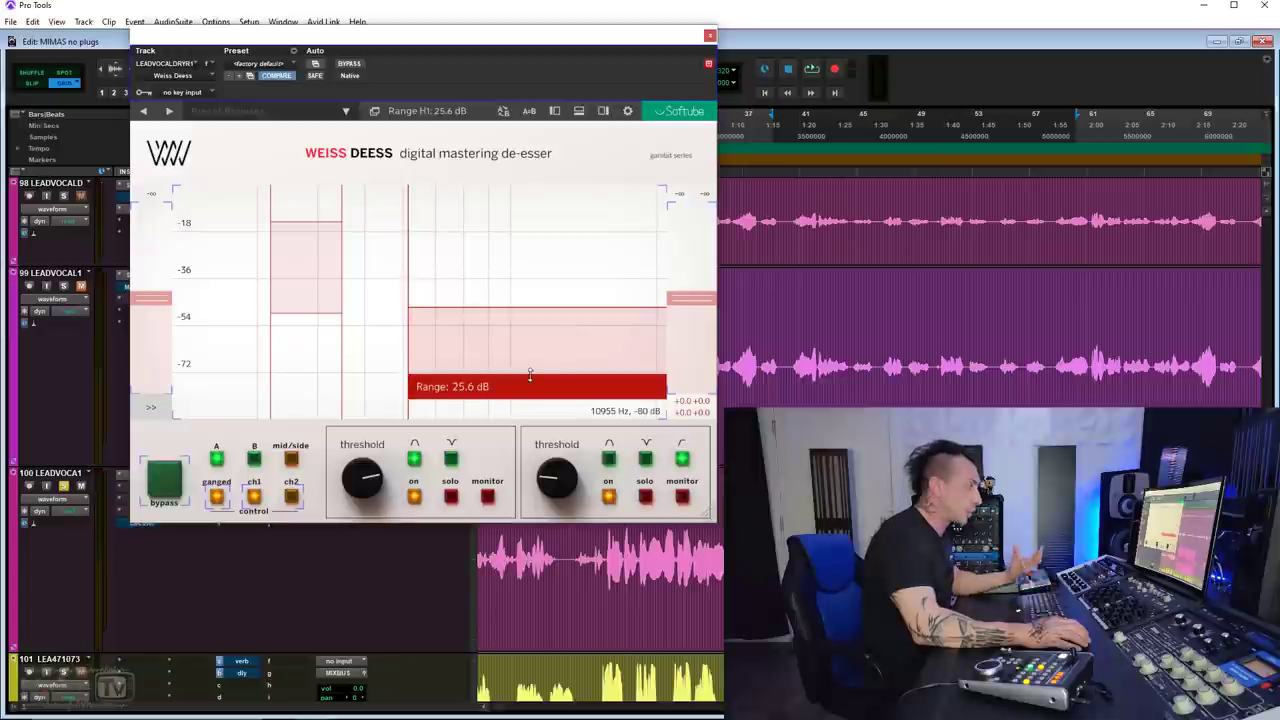
left_click_drag(529, 385, 528, 256)
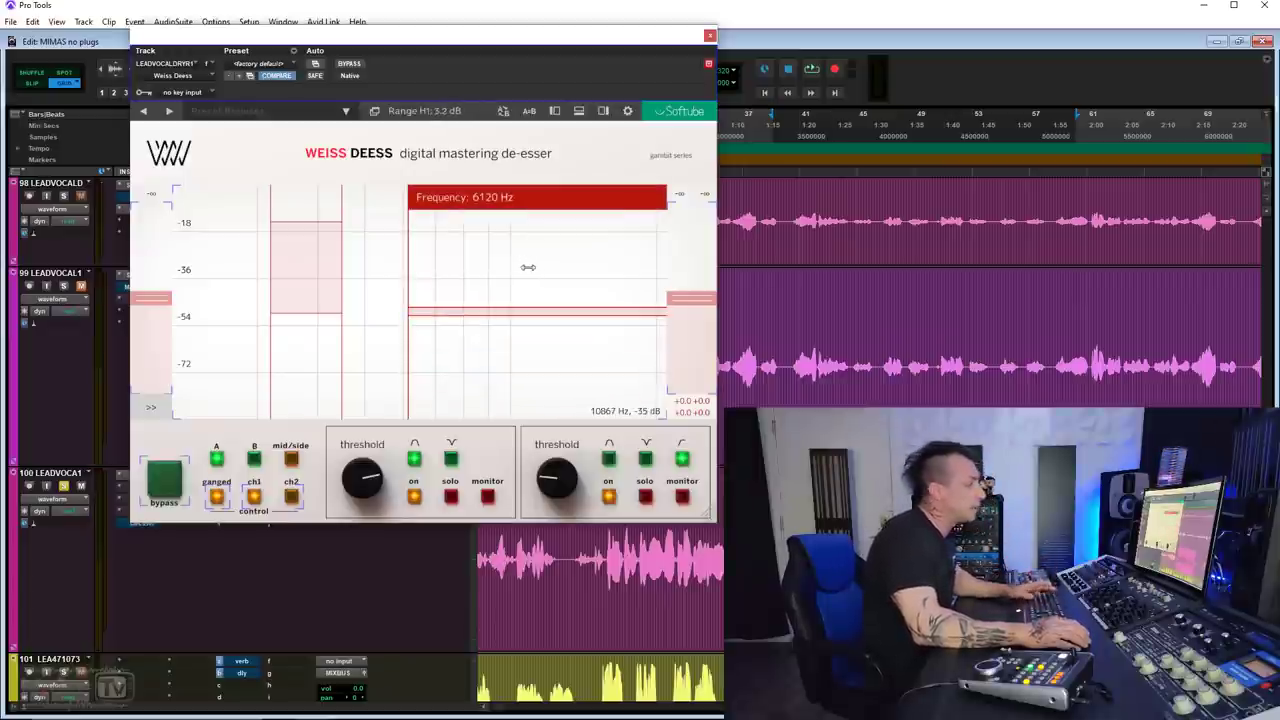
key("space")
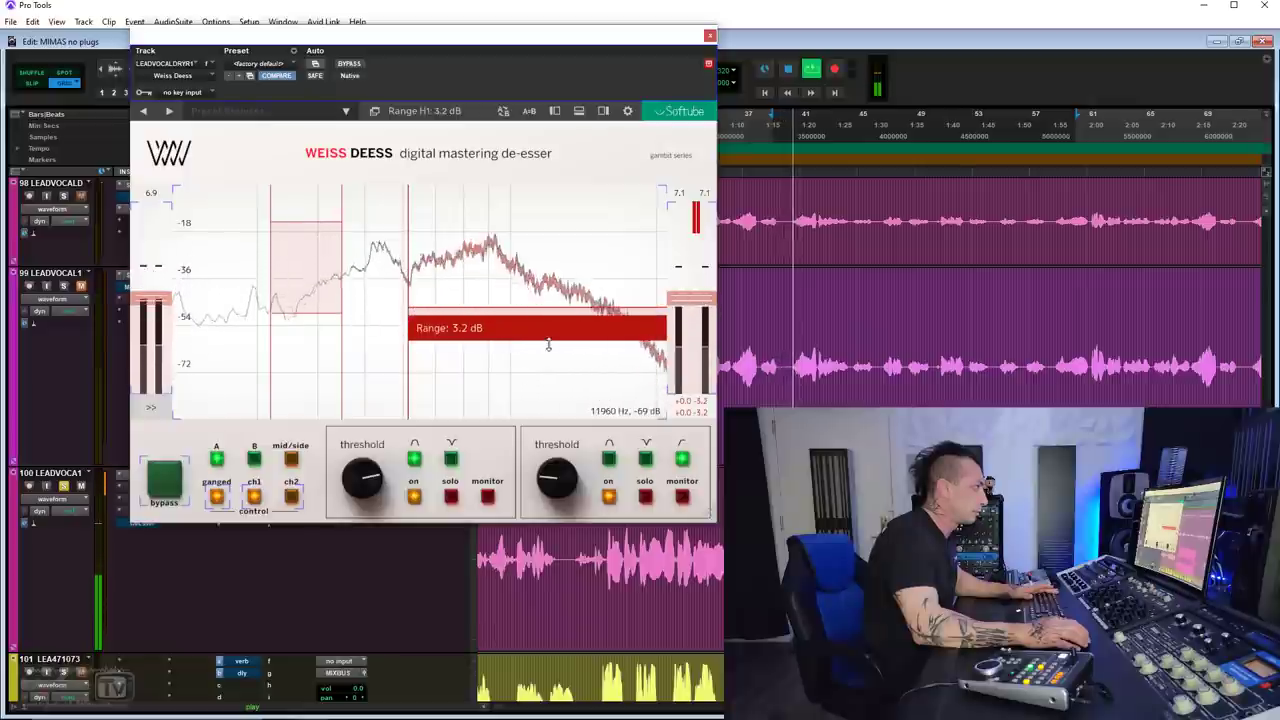
key("space")
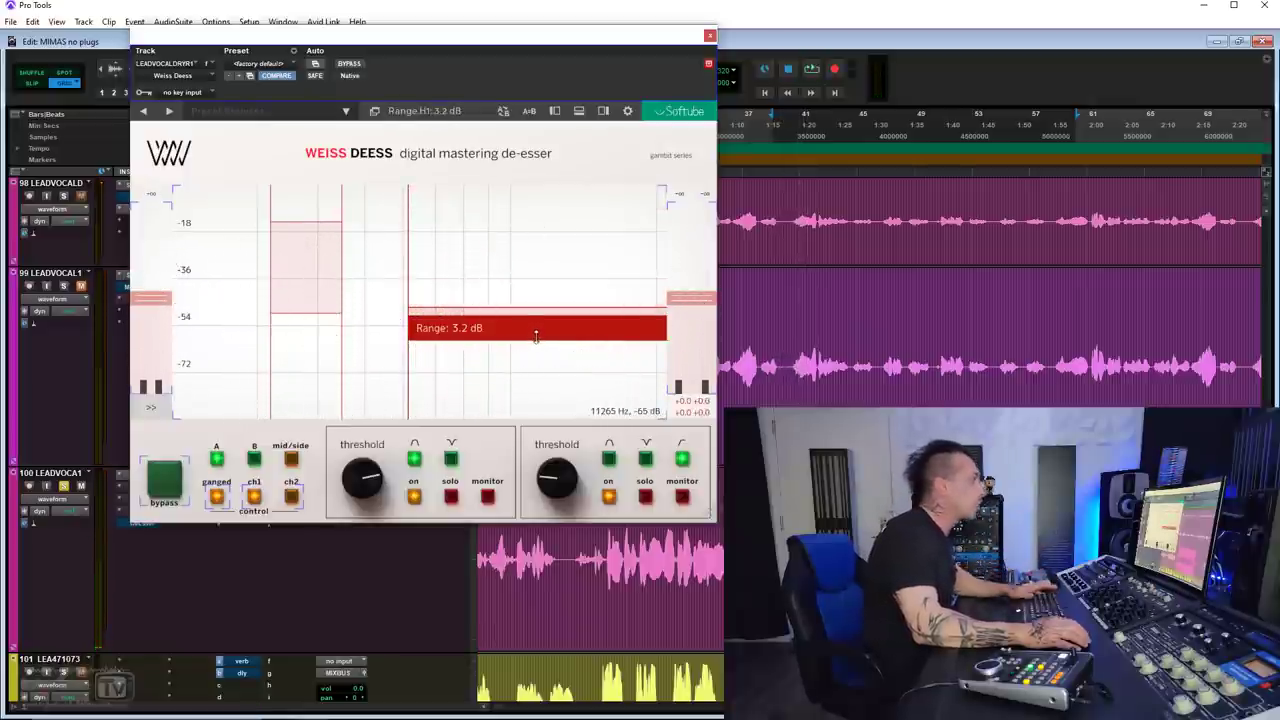
left_click_drag(536, 336, 532, 456)
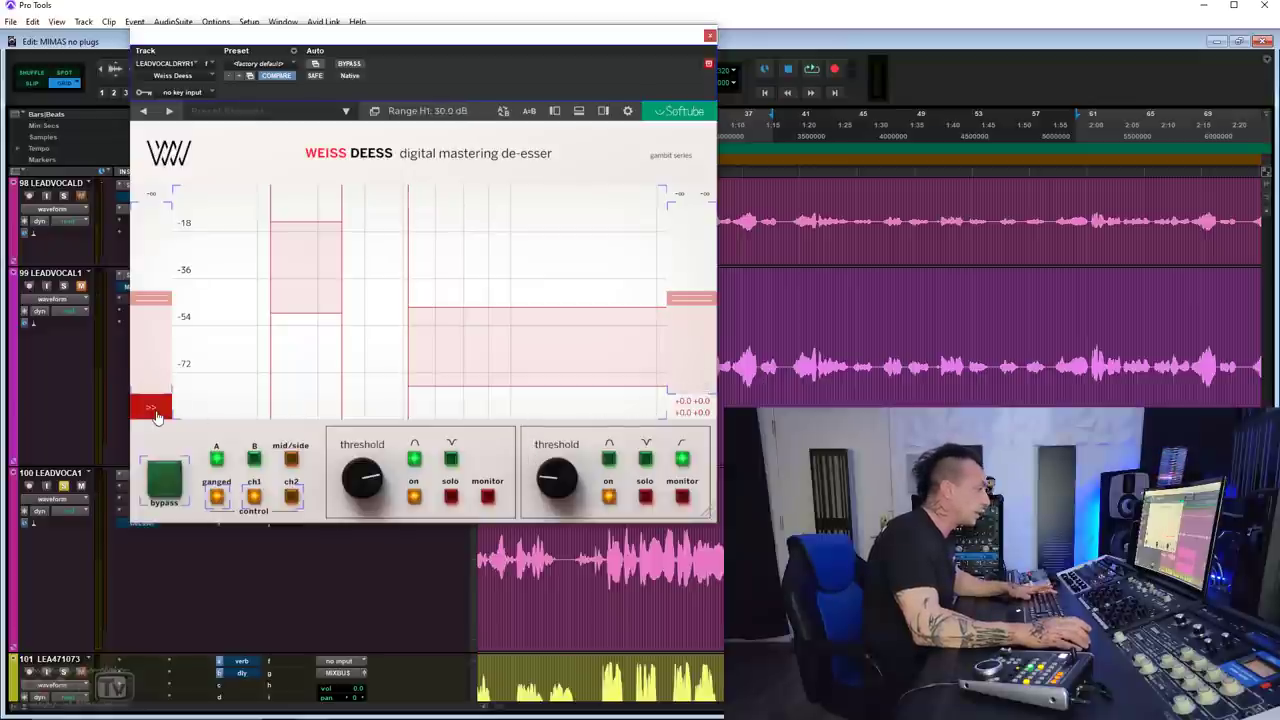
Reopen the extended settings and lower the sidechain Parallel Mix from 100% to about 45% wet
left_click(152, 410)
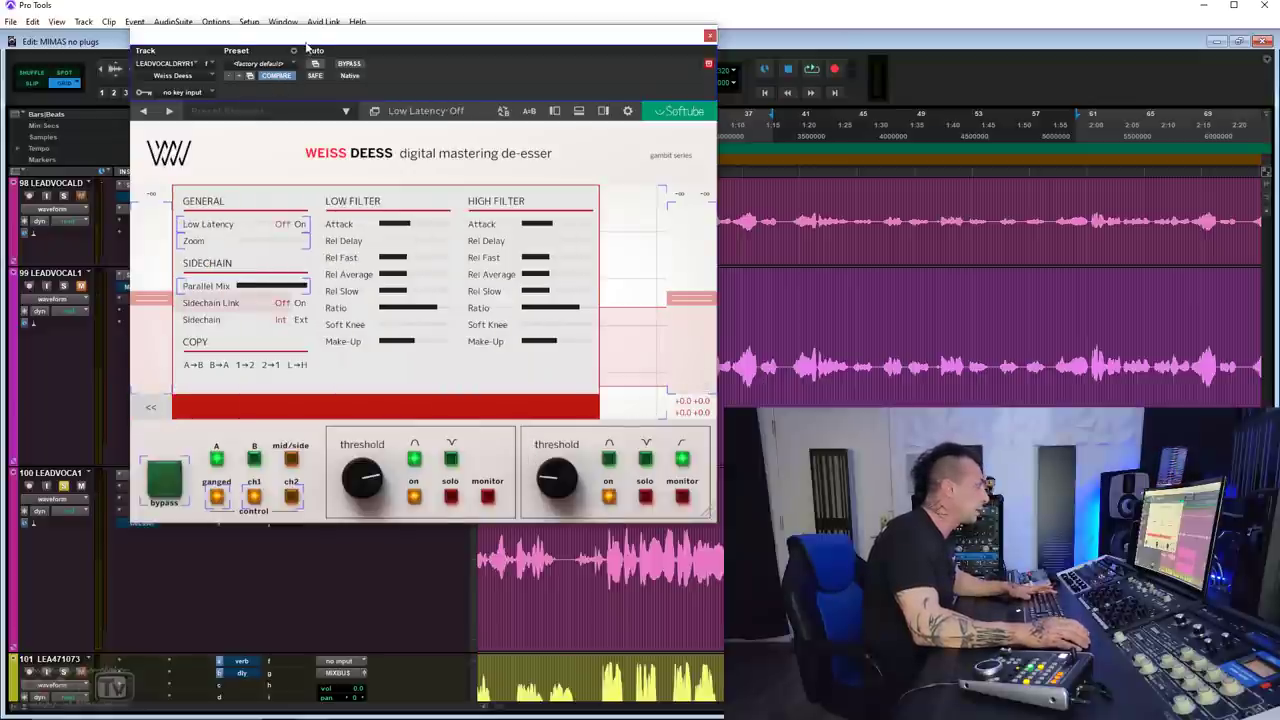
left_click_drag(307, 48, 227, 28)
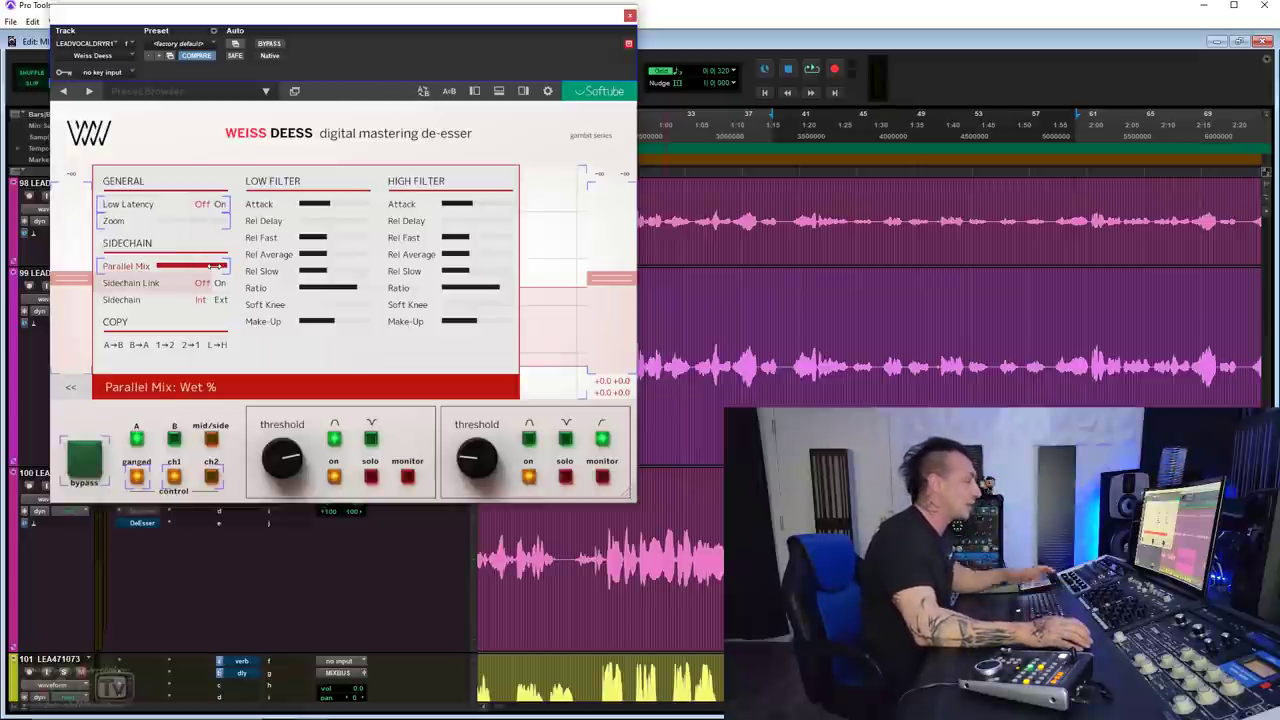
key("space")
left_click_drag(222, 263, 202, 280)
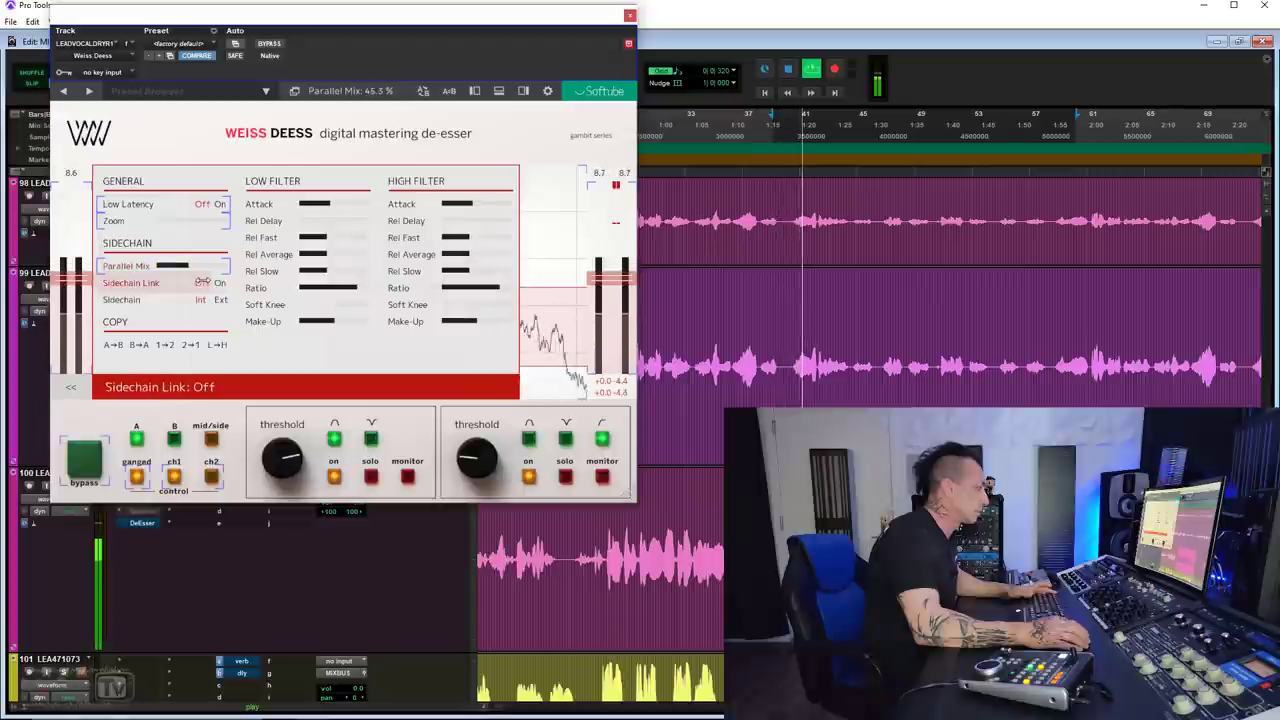
key("space")
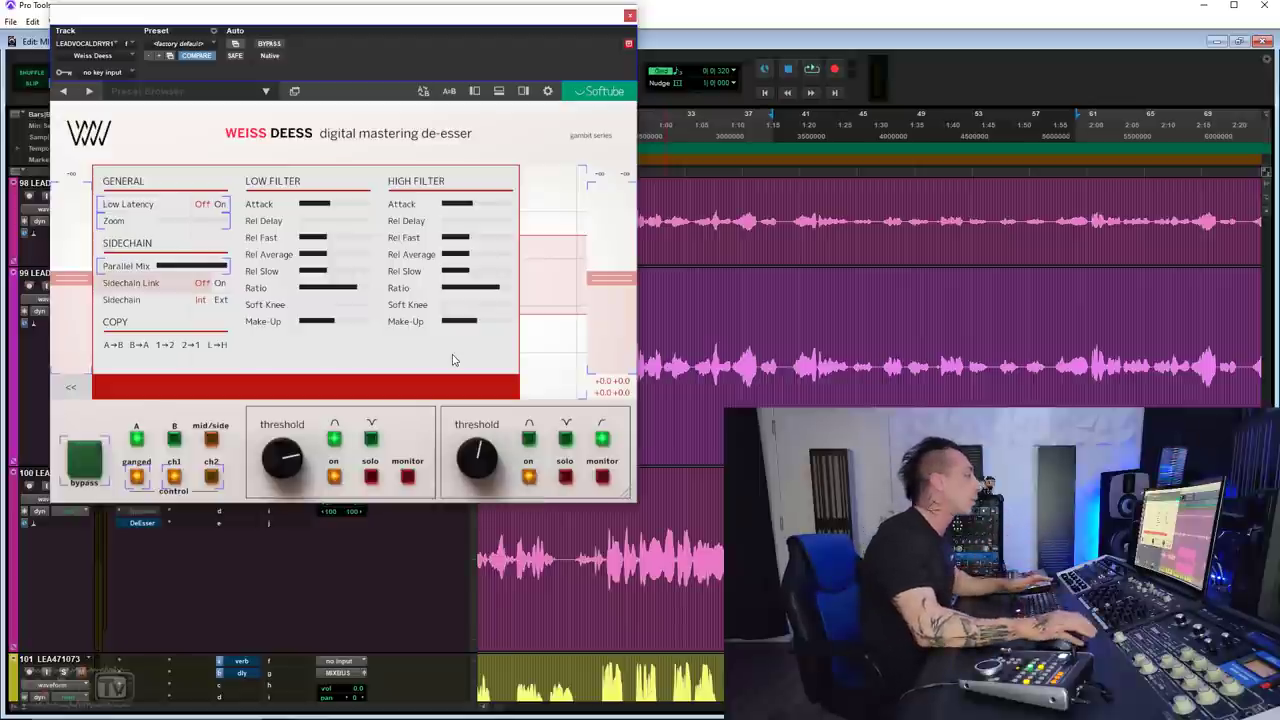
Try the high band threshold at -27 dB, then settle on -23 dB
left_click_drag(478, 455, 478, 475)
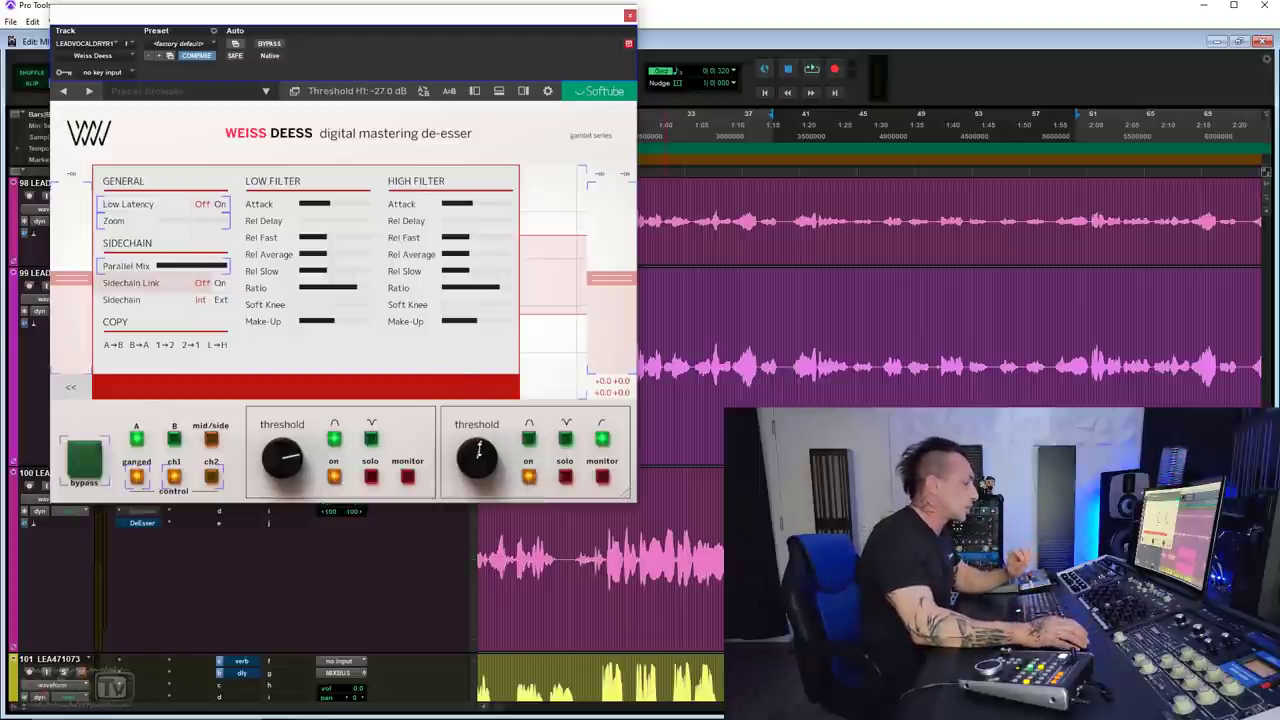
key("space")
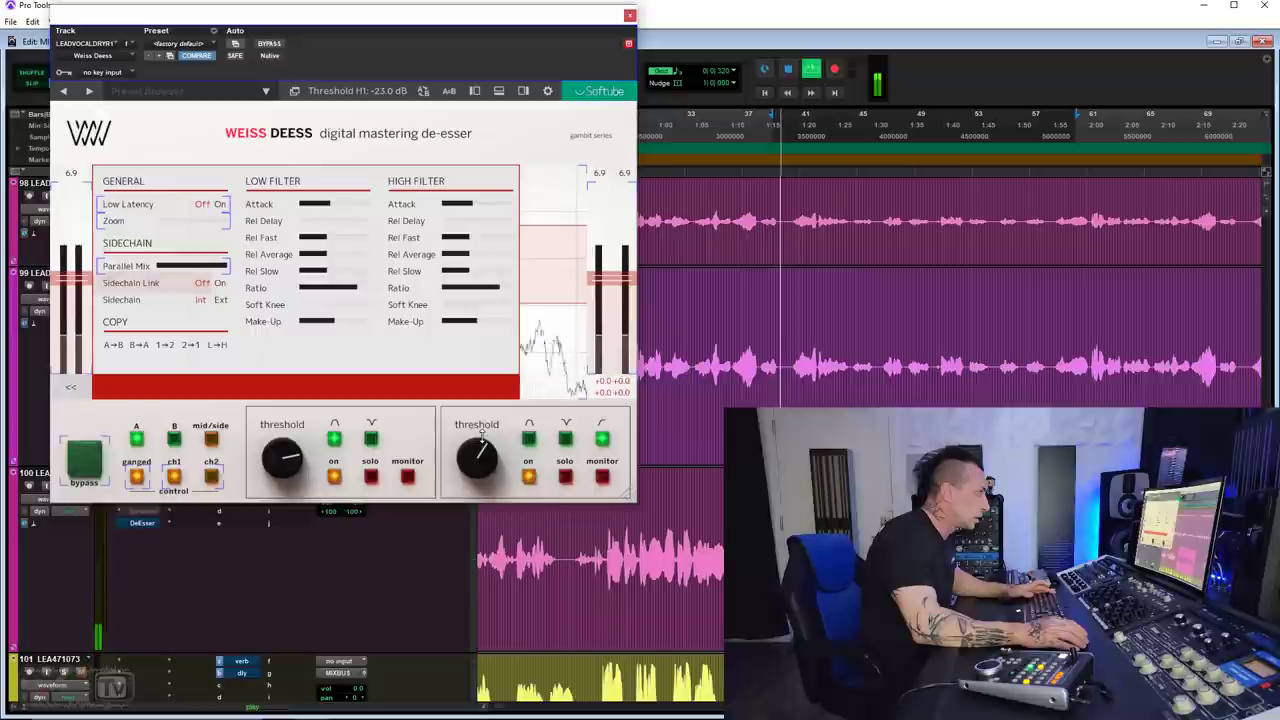
left_click_drag(481, 460, 481, 437)
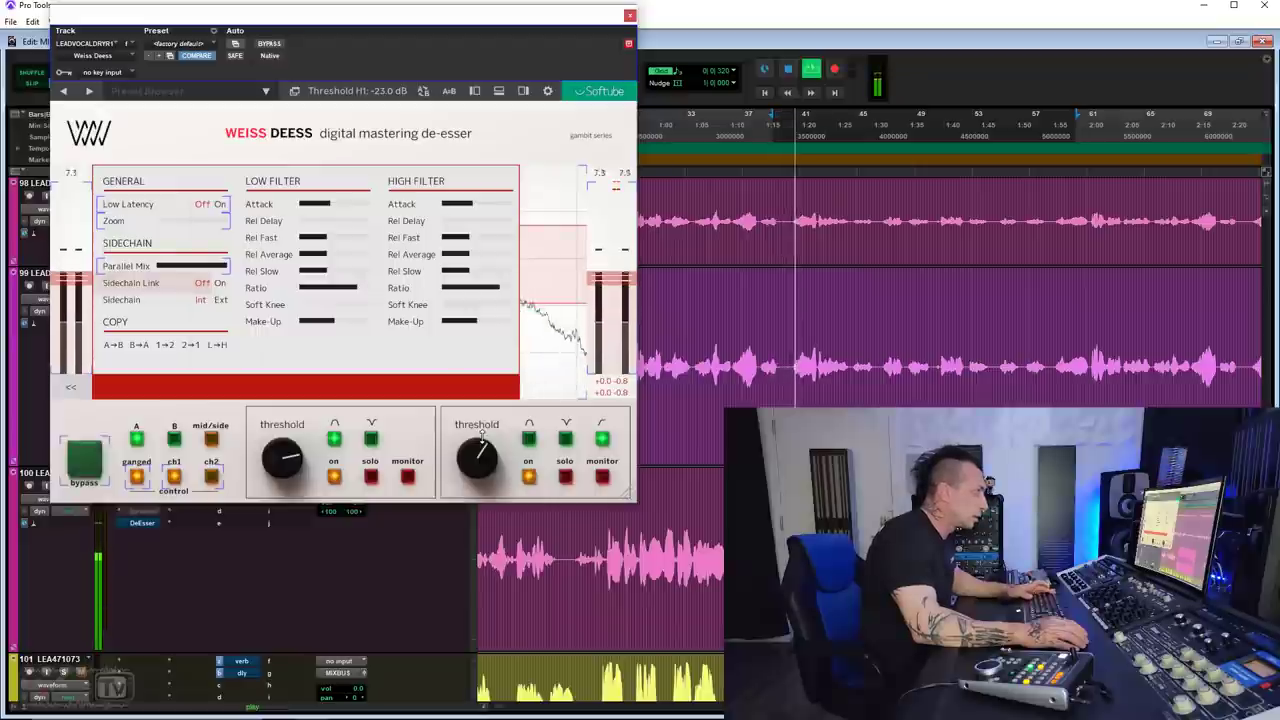
key("space")
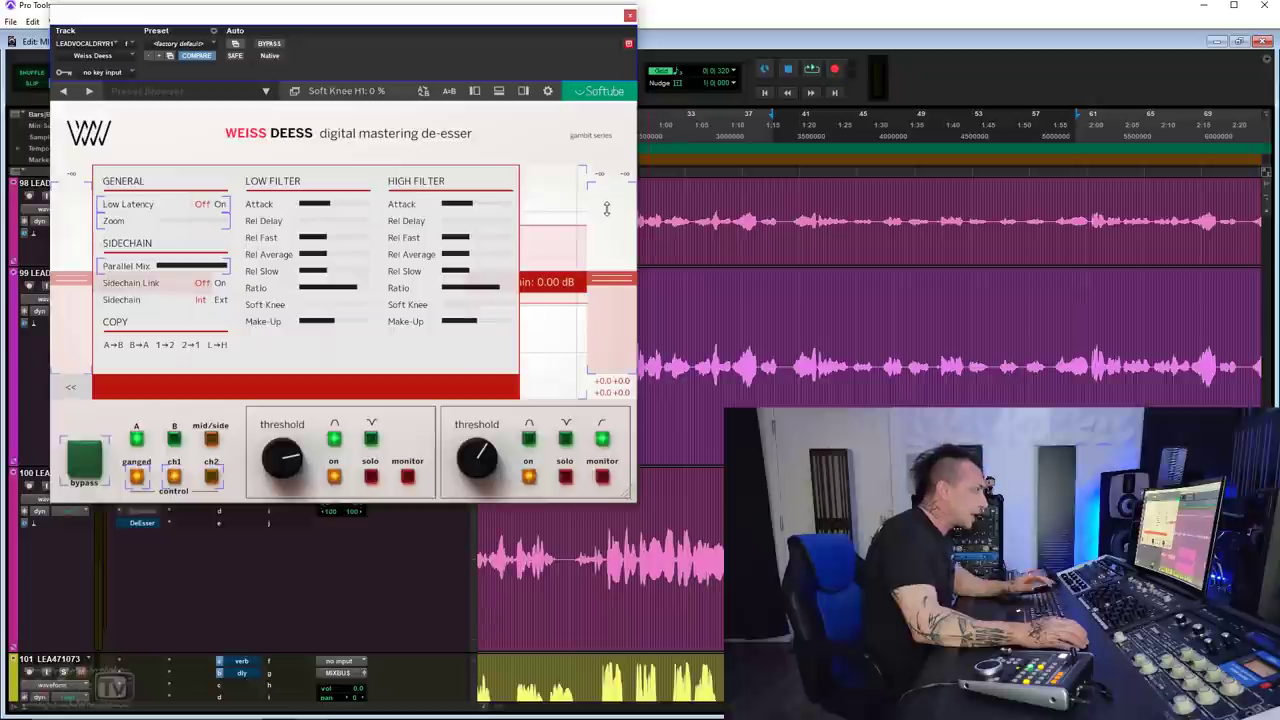
Set the High Filter Soft Knee to 60% and the ratio to 2.97:1
left_click_drag(446, 306, 511, 304)
key("space")
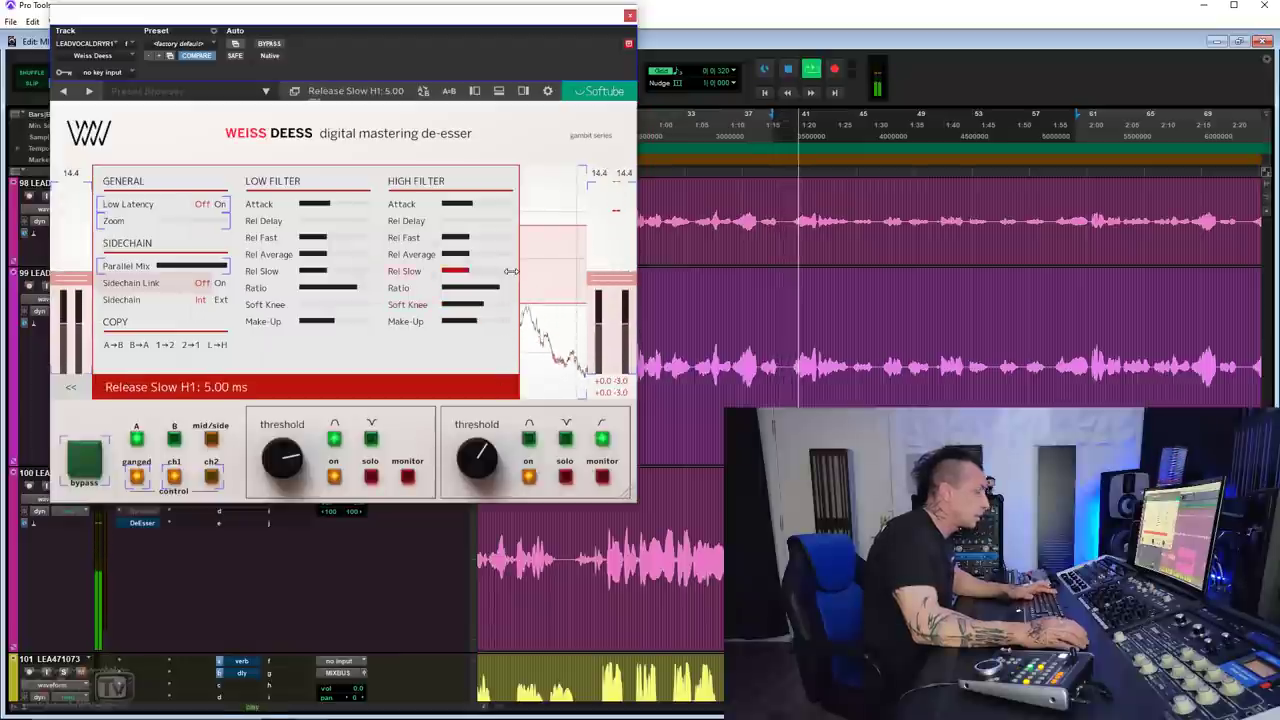
left_click_drag(505, 287, 482, 305)
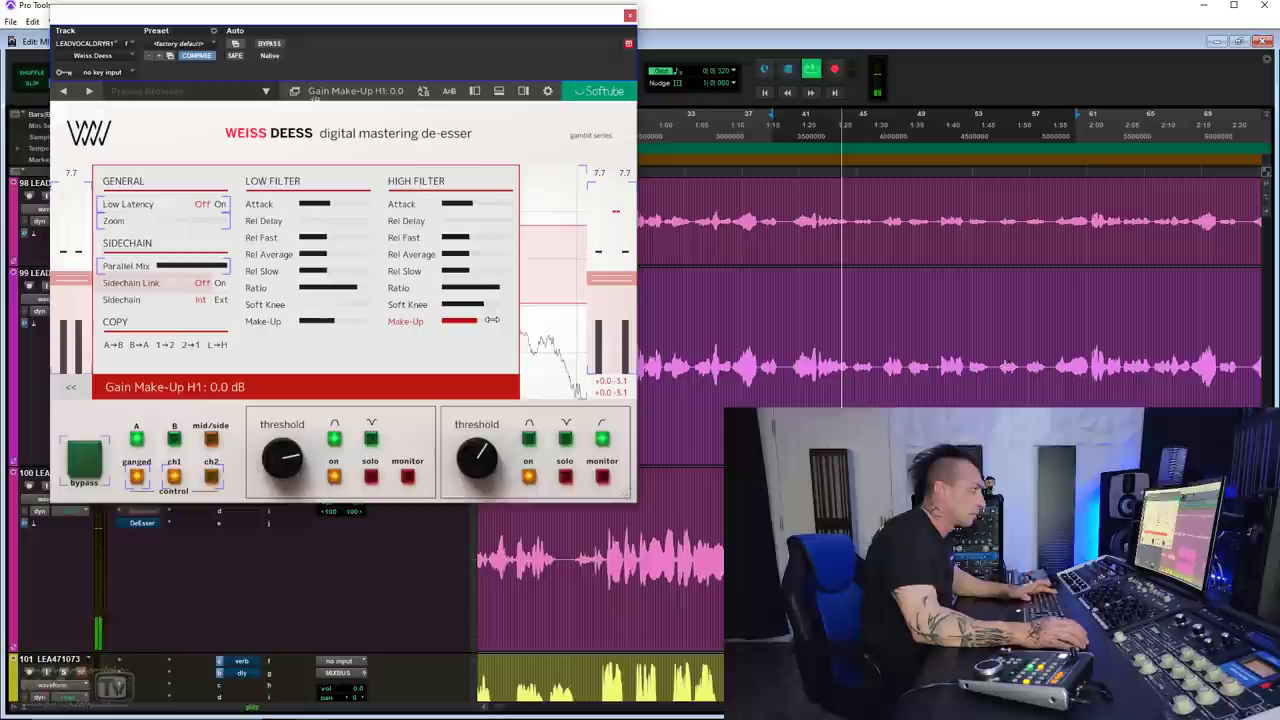
key("space")
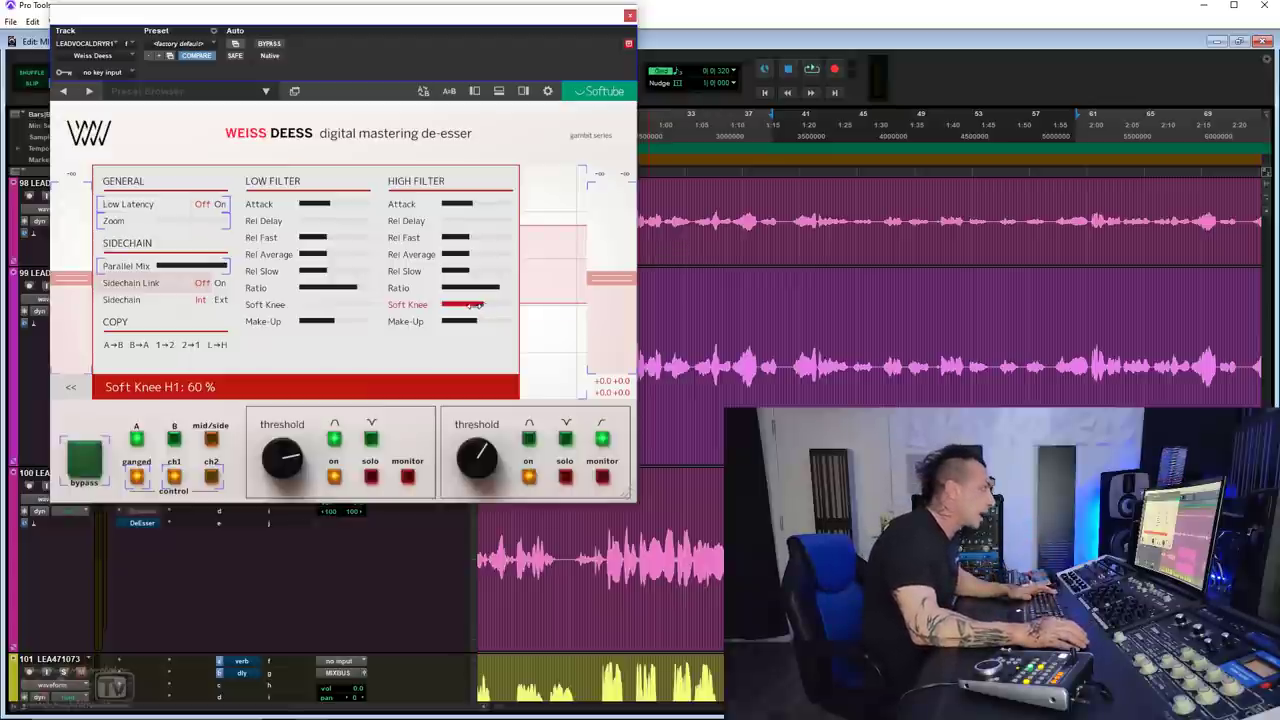
Ease the high band's soft knee to 50% and, after trying the fastest attack, set attack to about 16 ms
left_click_drag(478, 305, 466, 307)
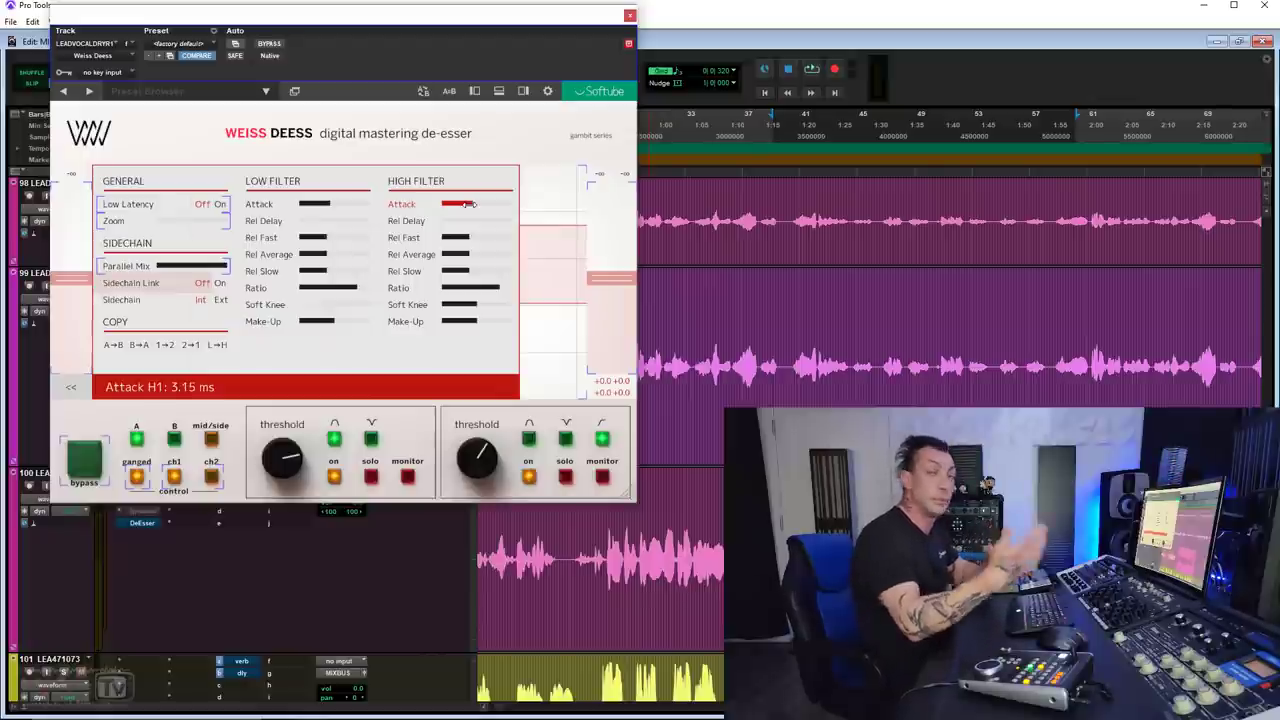
left_click_drag(468, 203, 440, 204)
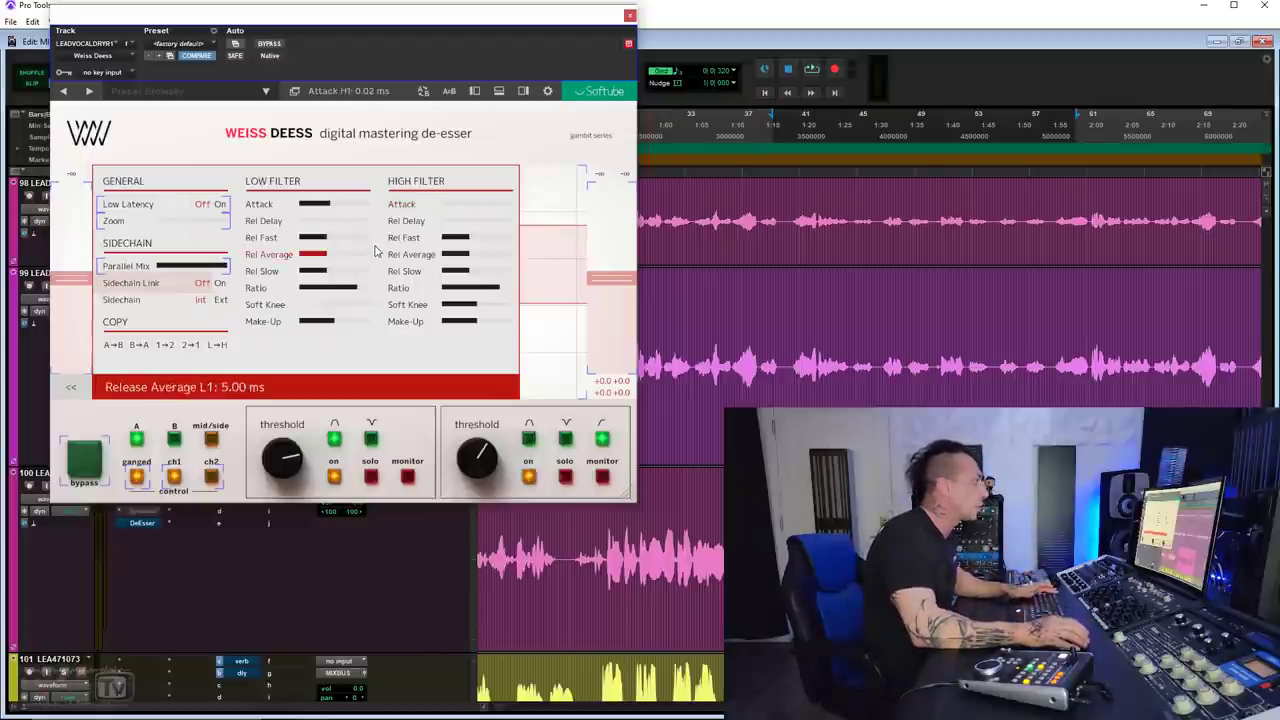
key("space")
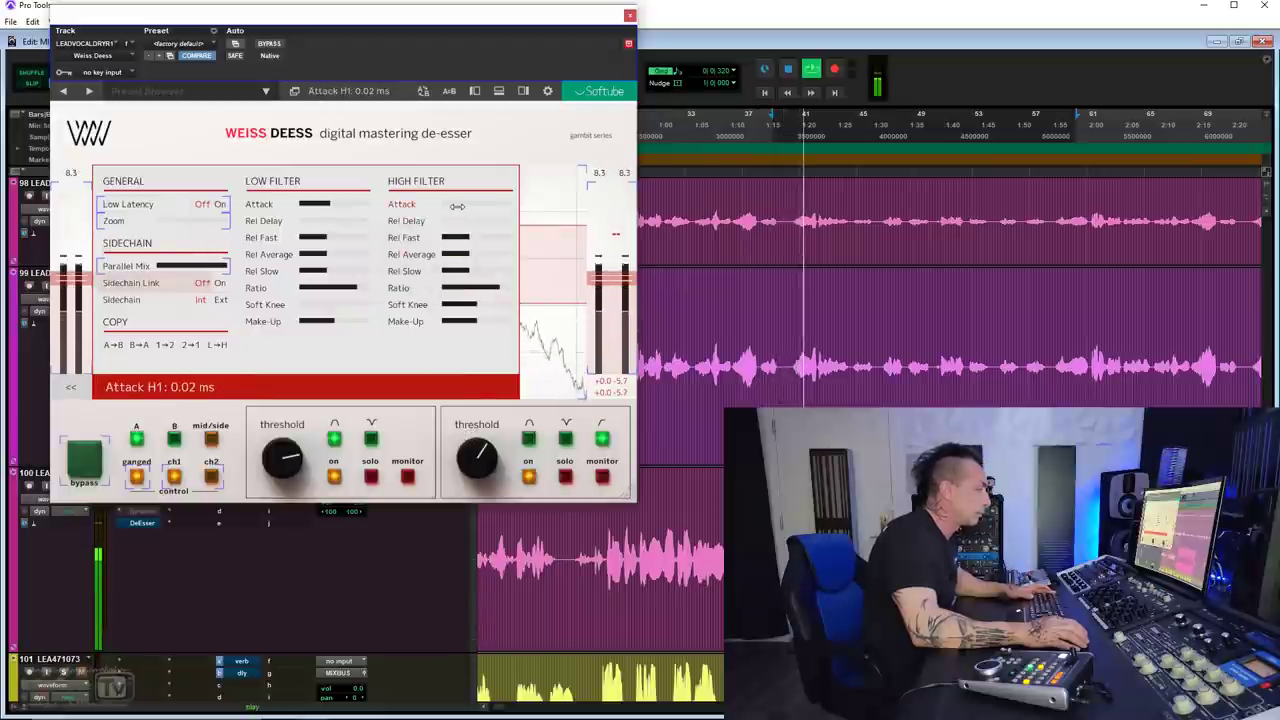
left_click_drag(457, 206, 512, 203)
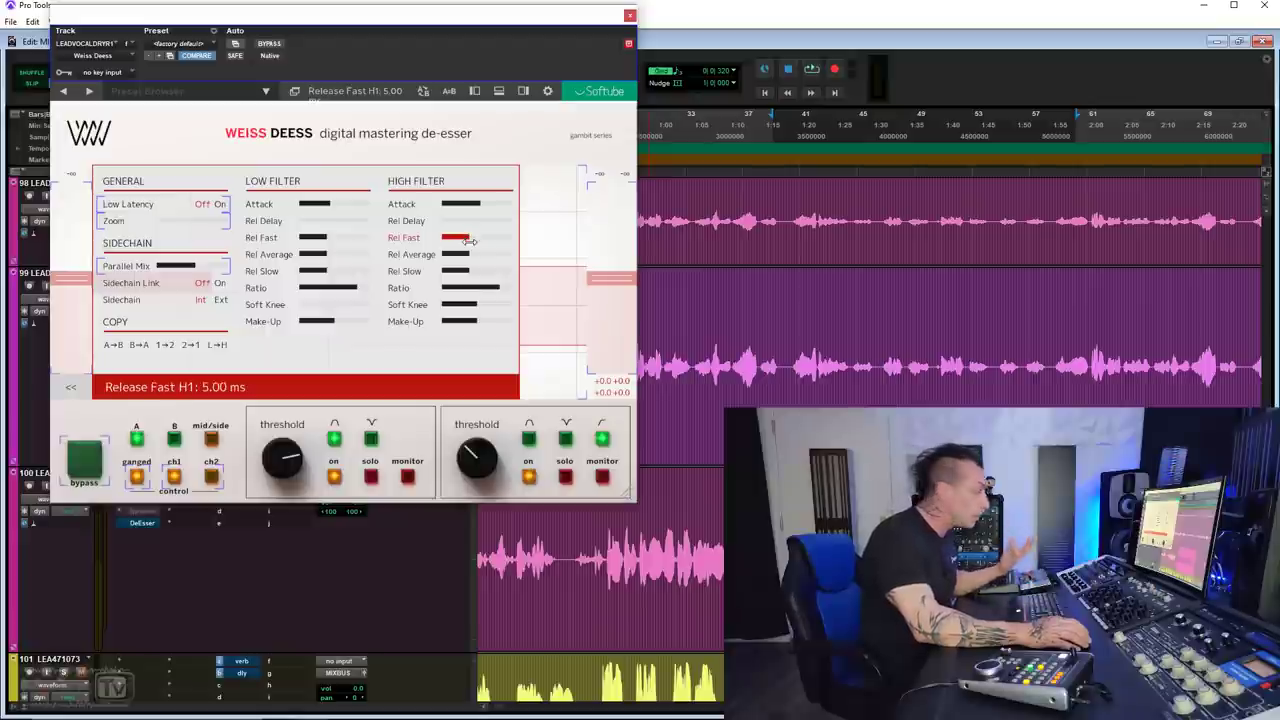
Set the high band's slow release to 63 ms and fast release to 2.50 ms
left_click_drag(462, 270, 535, 257)
left_click_drag(466, 237, 441, 243)
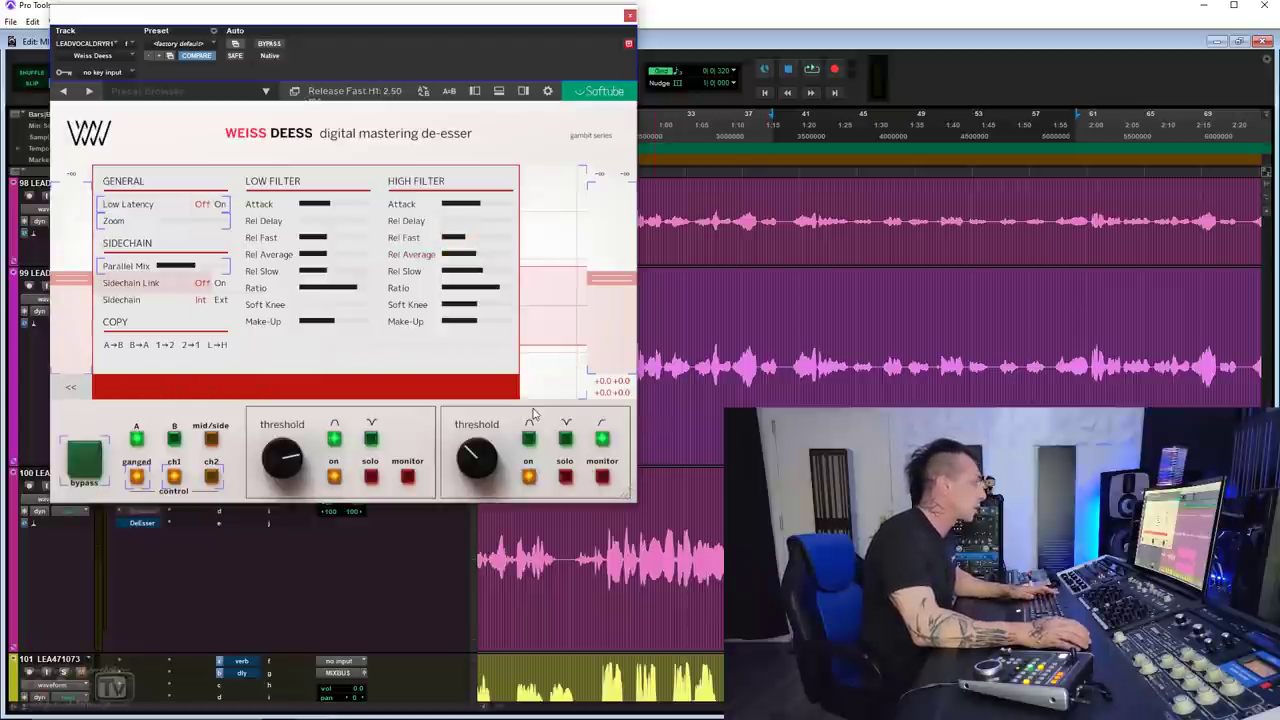
key("space")
left_click(474, 305)
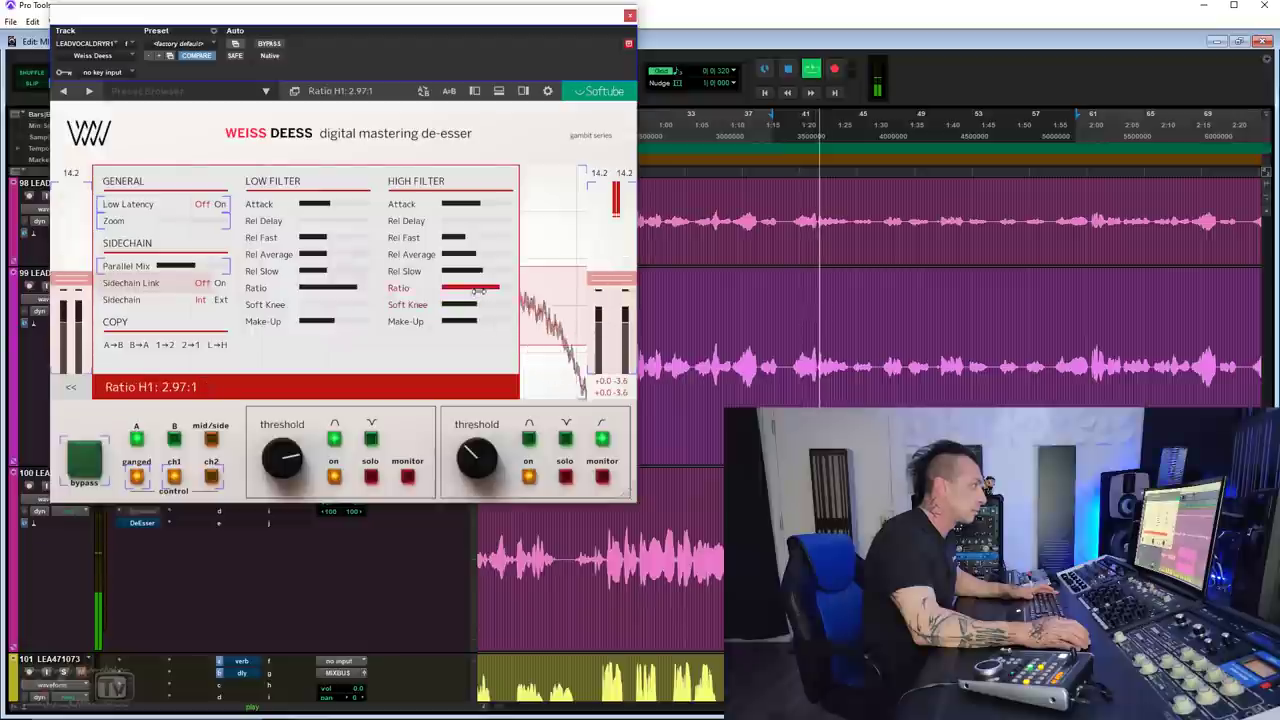
key("space")
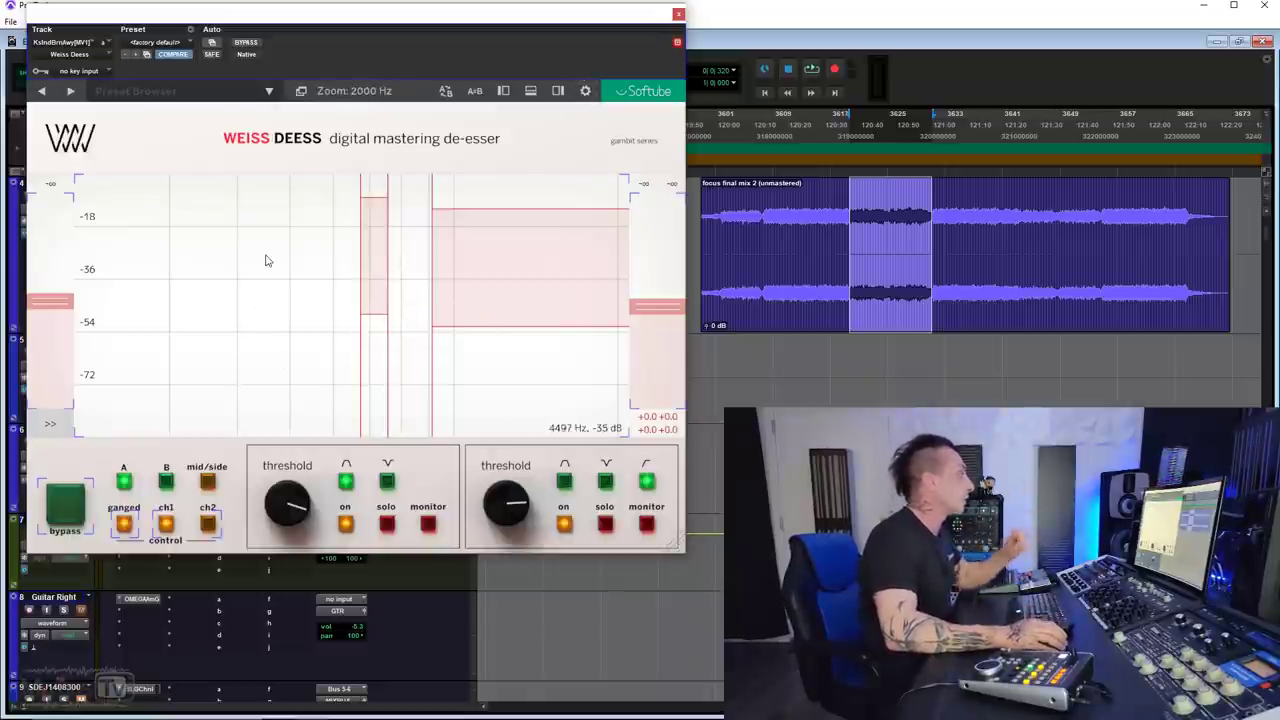
During playback, widen the low band to about 1 octave near 8 kHz and move the high band to 12078 Hz
key("space")
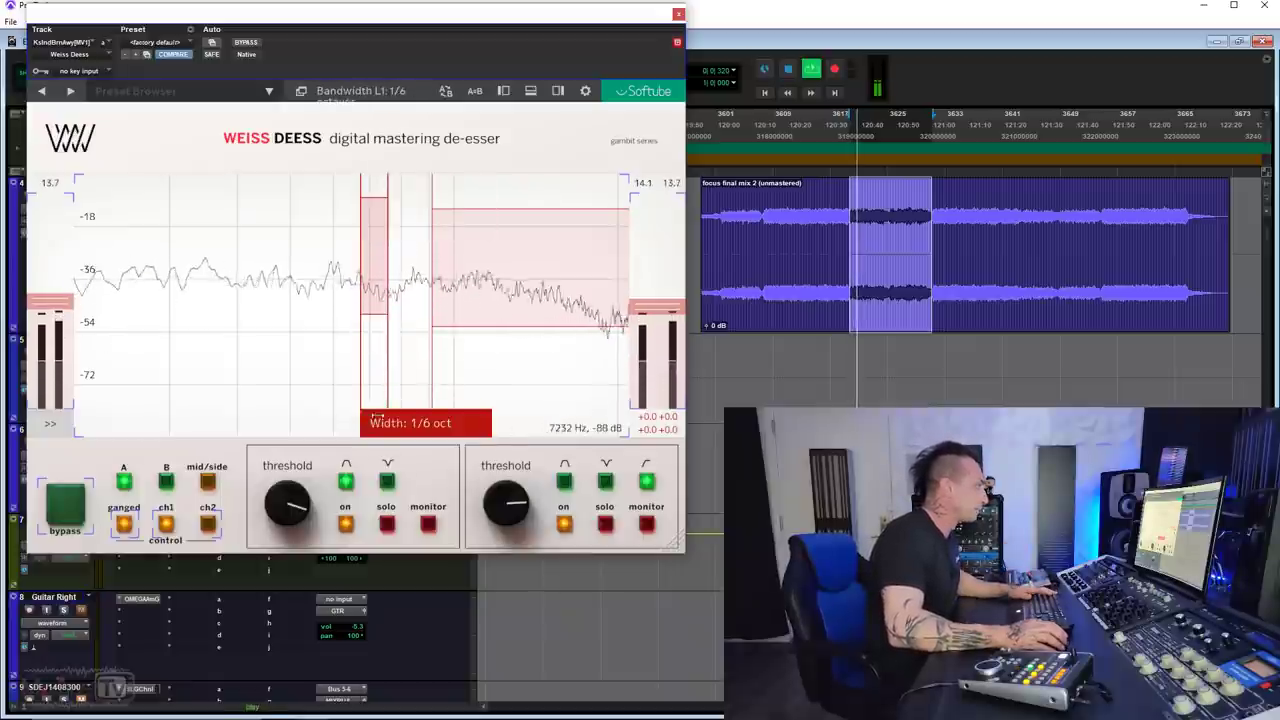
left_click_drag(377, 418, 377, 382)
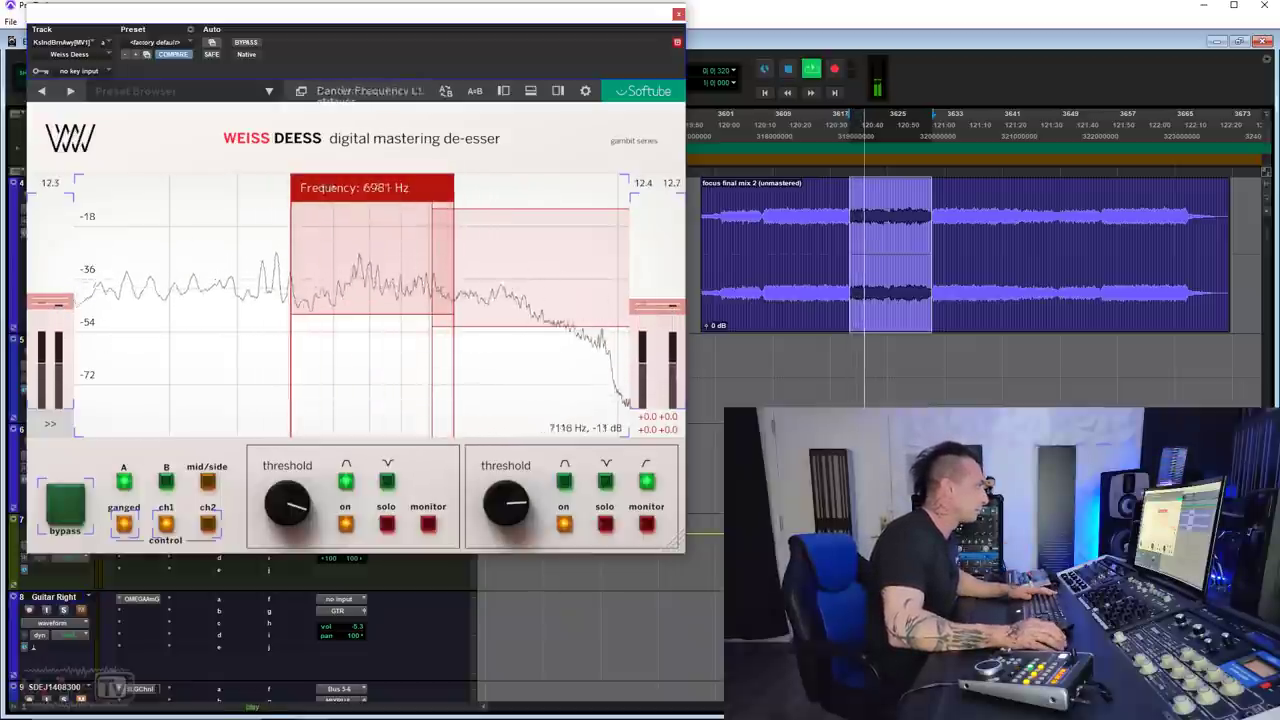
left_click_drag(370, 190, 262, 190)
left_click_drag(255, 425, 255, 420)
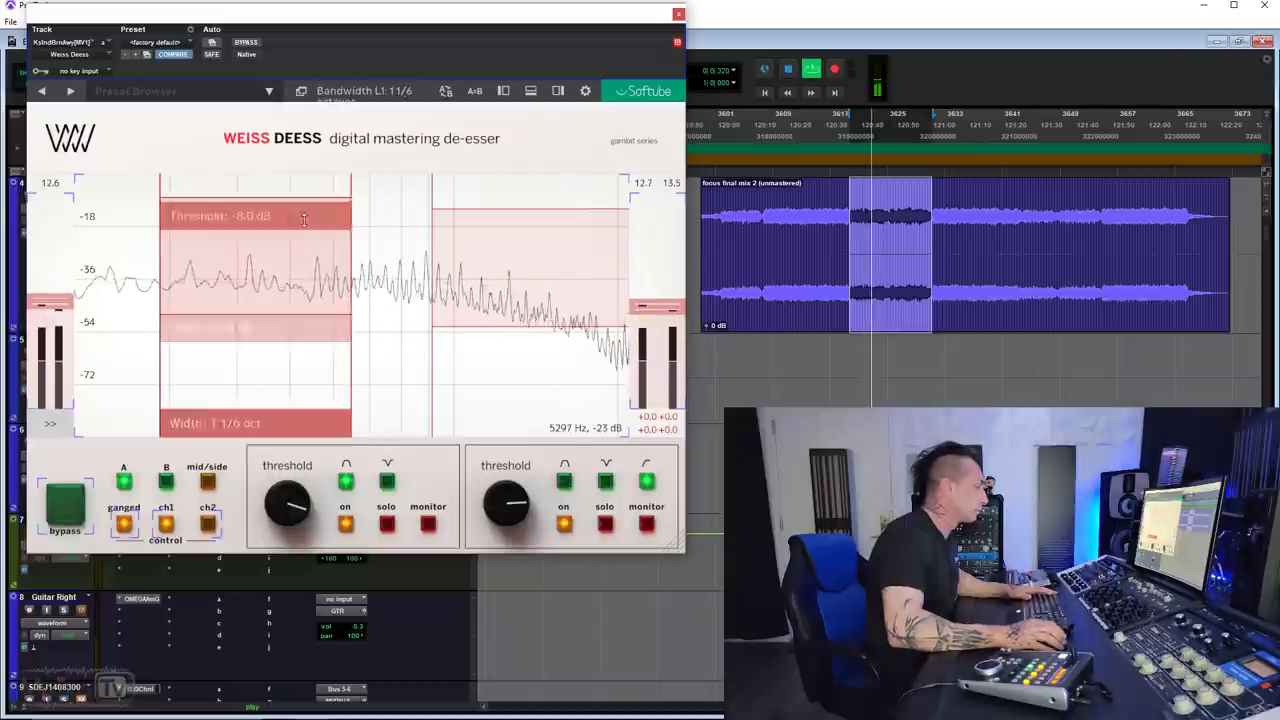
left_click_drag(452, 193, 518, 193)
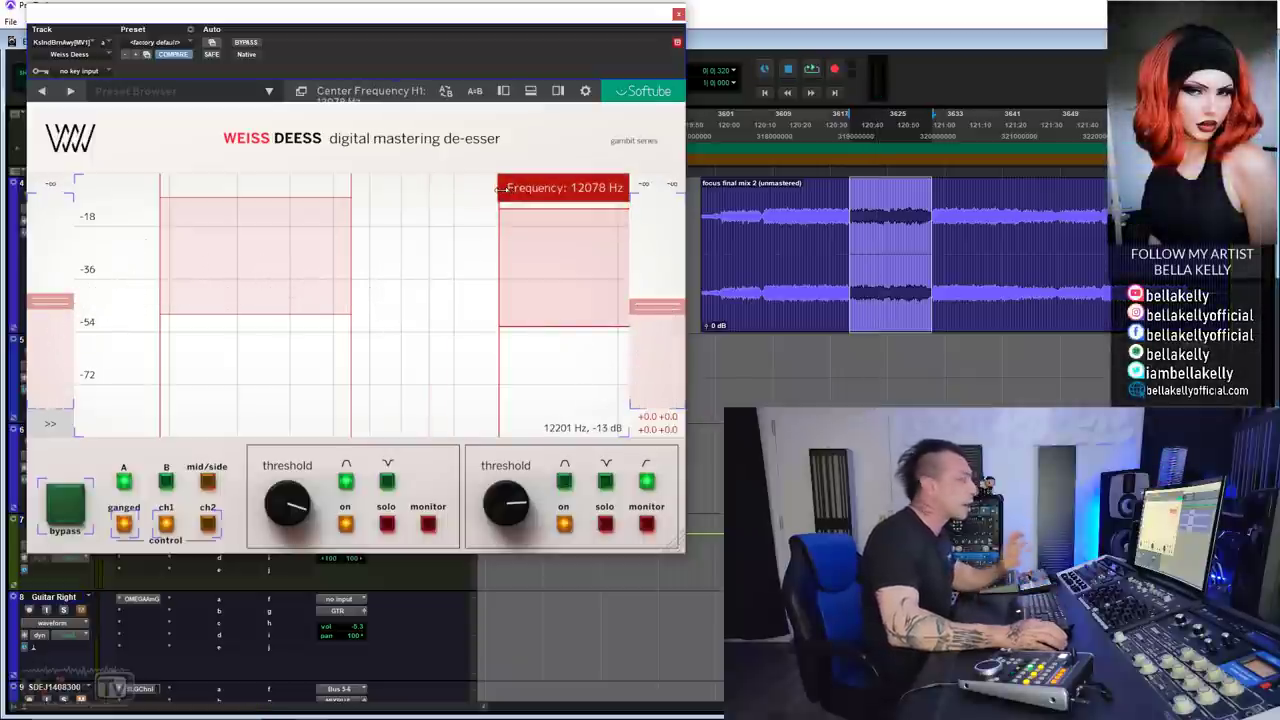
left_click_drag(265, 190, 429, 187)
Solo the low band to hear what it catches, unsolo it, then switch it off
key("space")
left_click(387, 523)
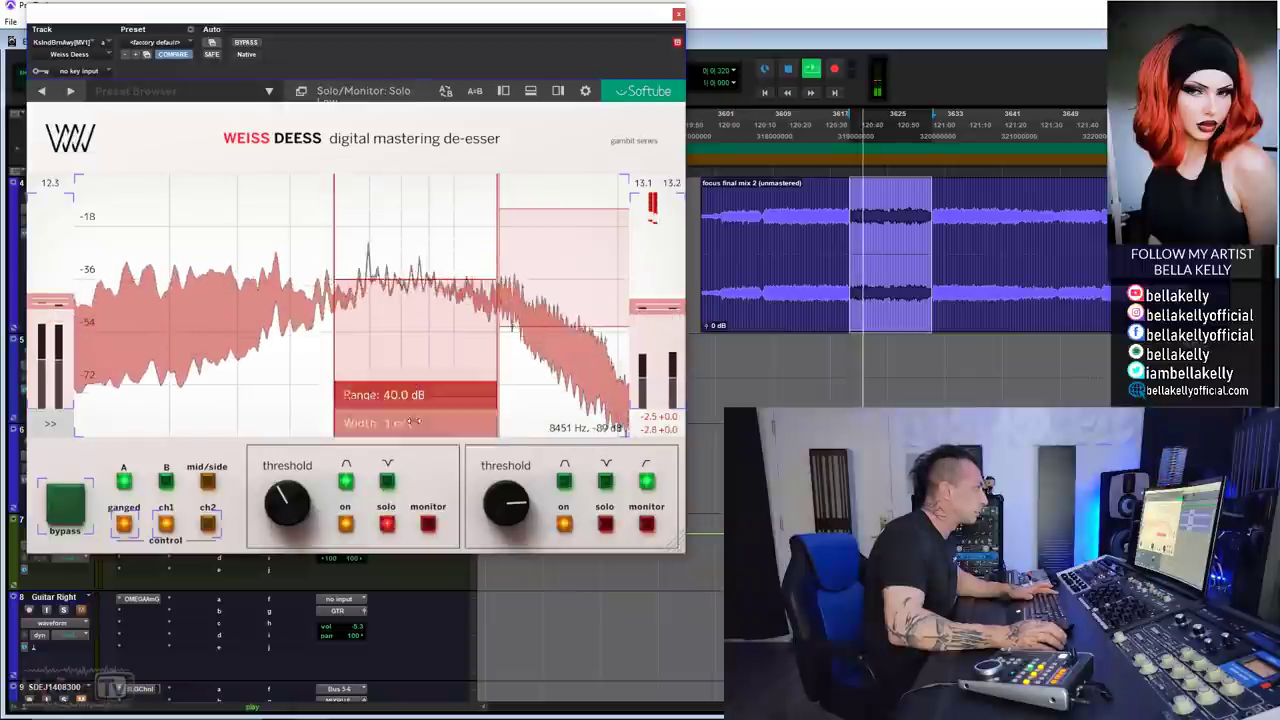
mouse_move(404, 314)
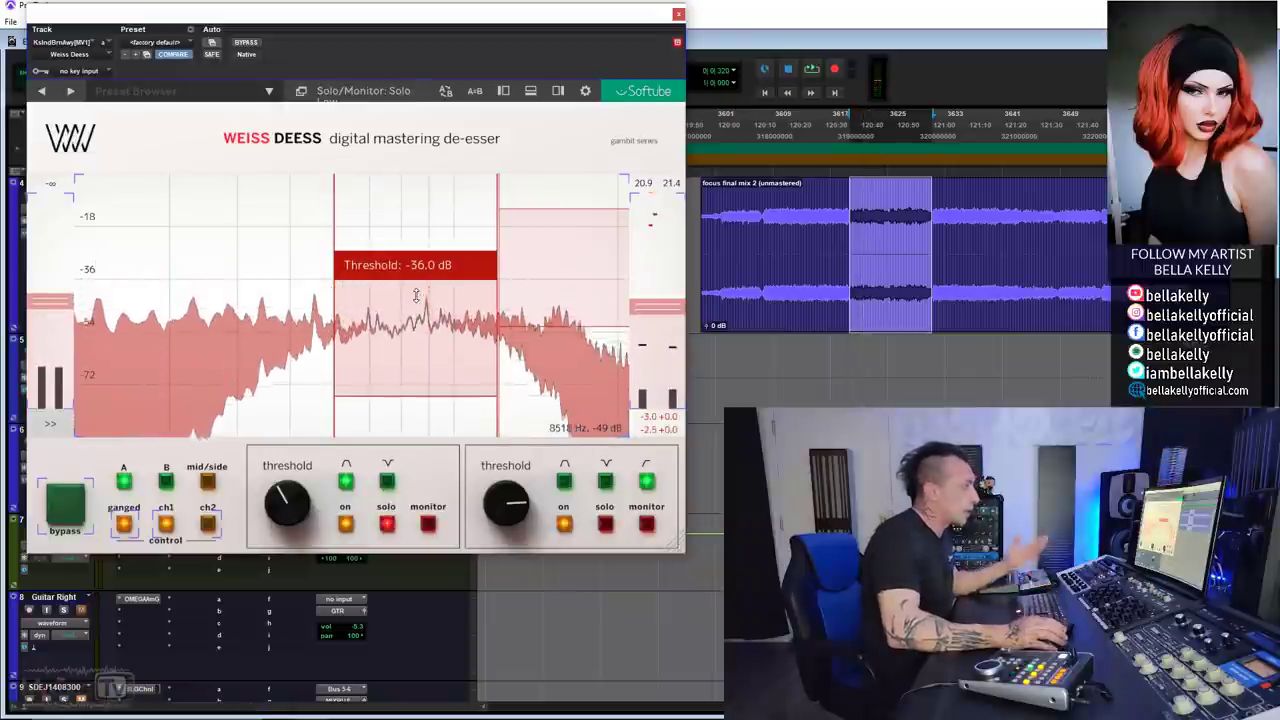
left_click(389, 526)
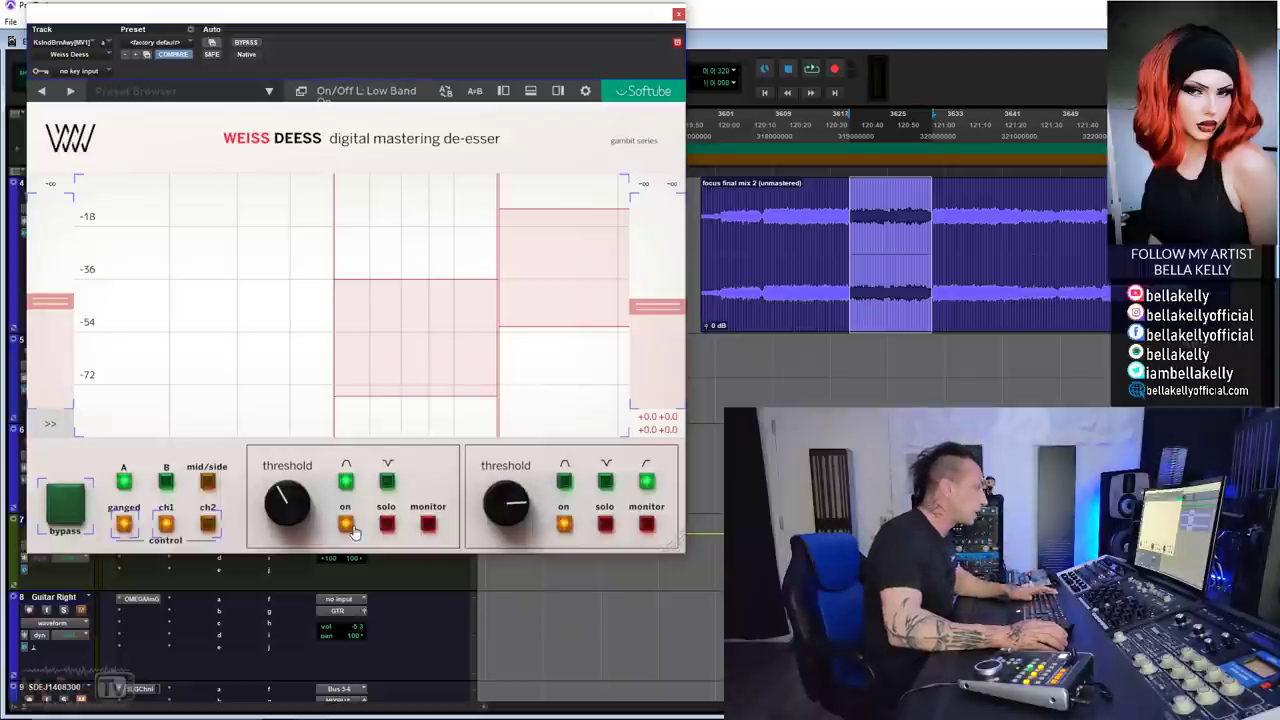
left_click(346, 525)
Solo the high band, lower its threshold, and move it down to about 9.3 kHz
key("space")
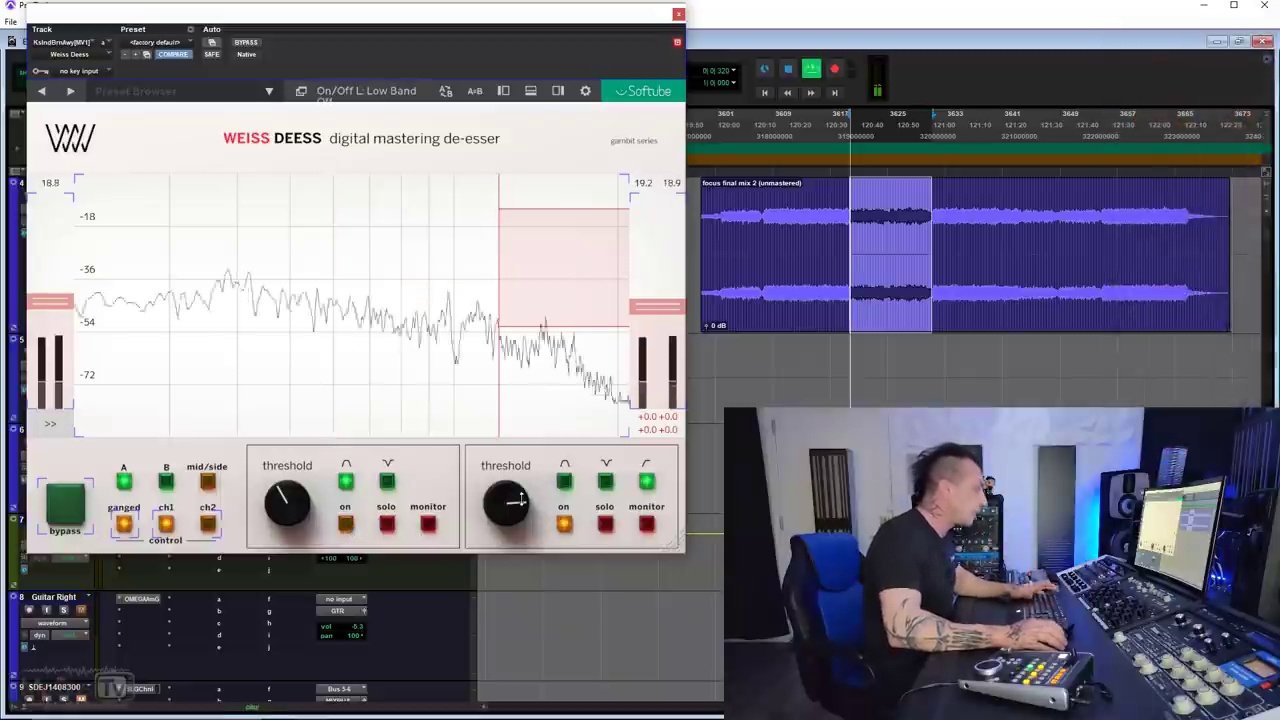
left_click(605, 525)
left_click_drag(505, 505, 504, 540)
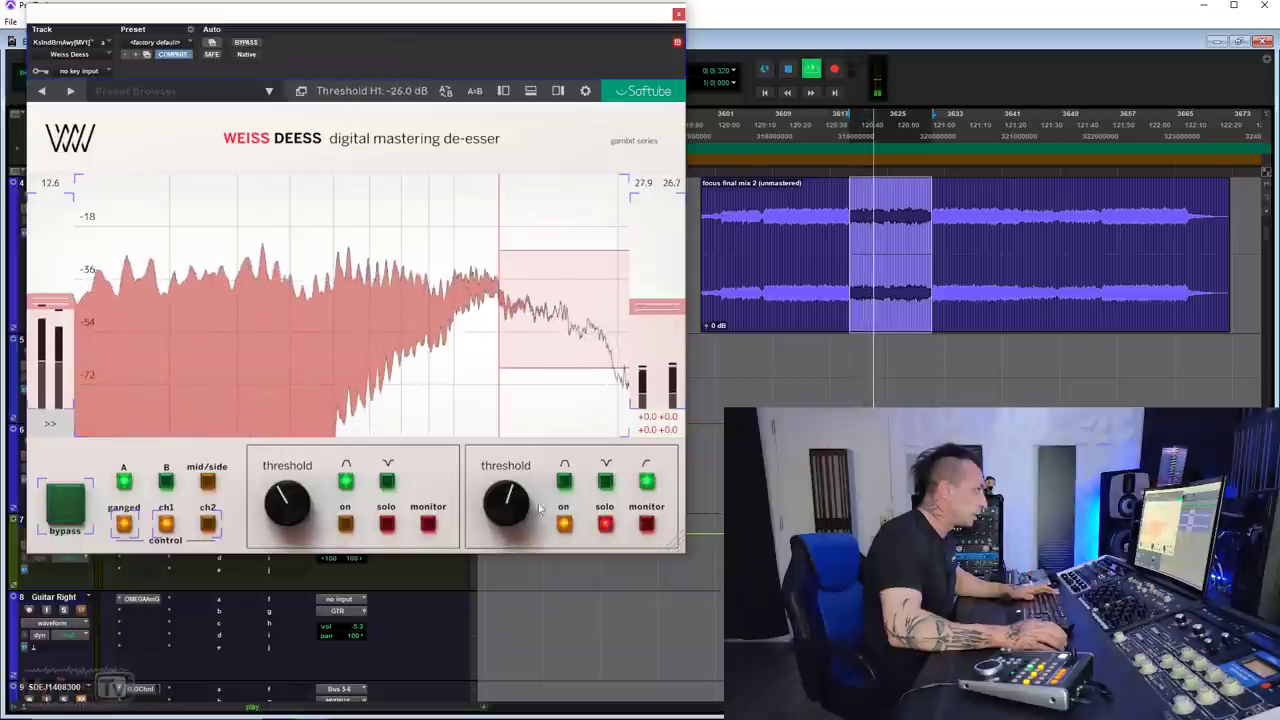
left_click_drag(500, 196, 452, 197)
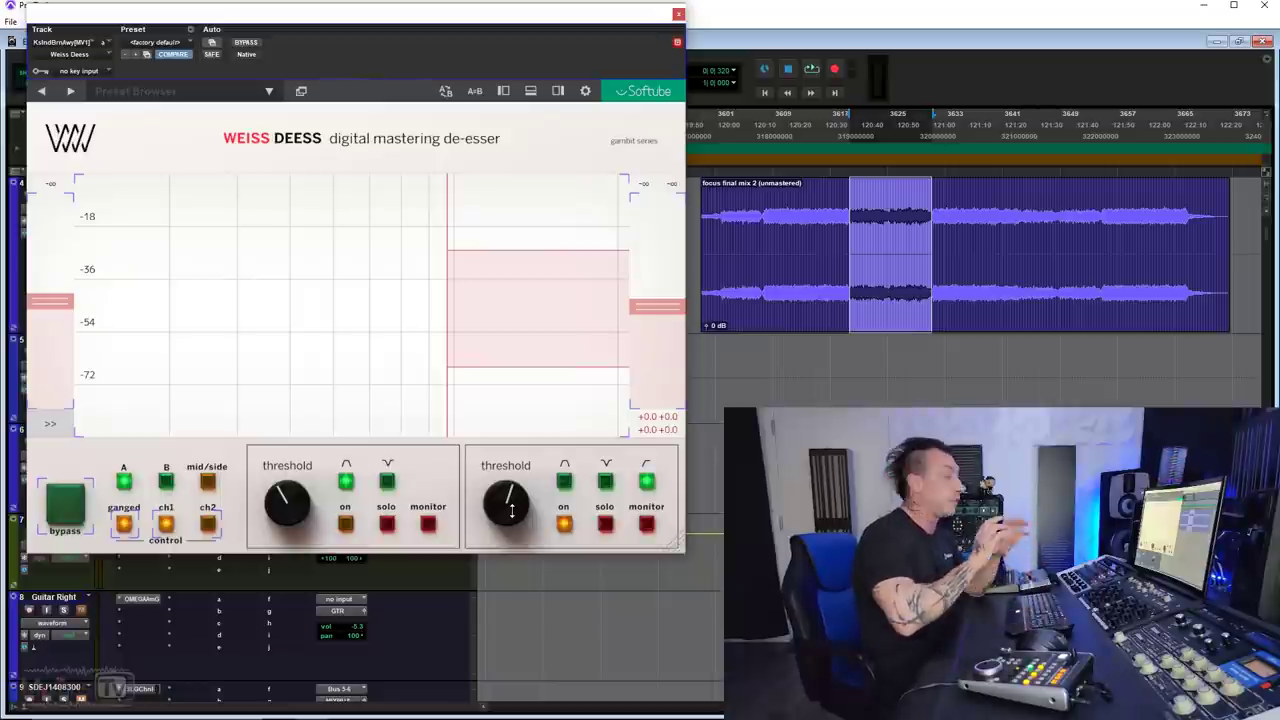
Drop the high band threshold to -39 dB at 9489 Hz and open the detailed band settings
mouse_move(511, 510)
left_mouse_down()
mouse_move(504, 526)
mouse_move(506, 488)
left_mouse_up()
key("space")
left_click_drag(448, 192, 443, 190)
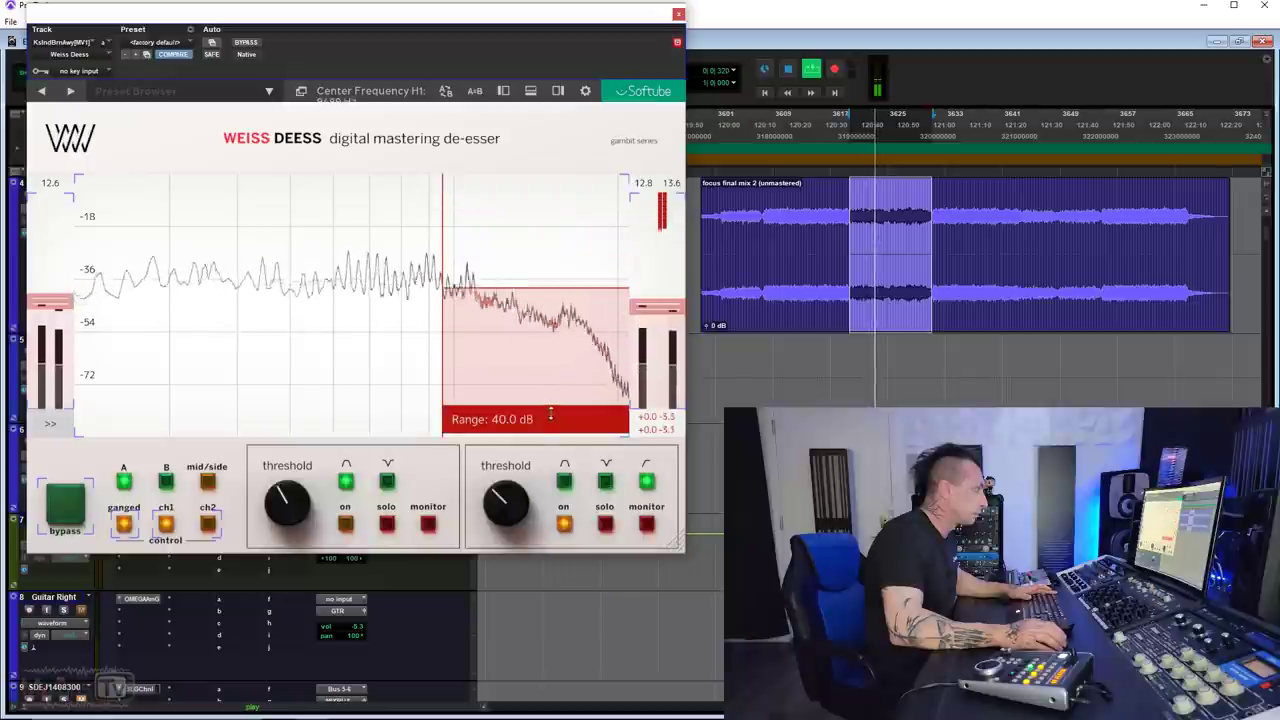
key("space")
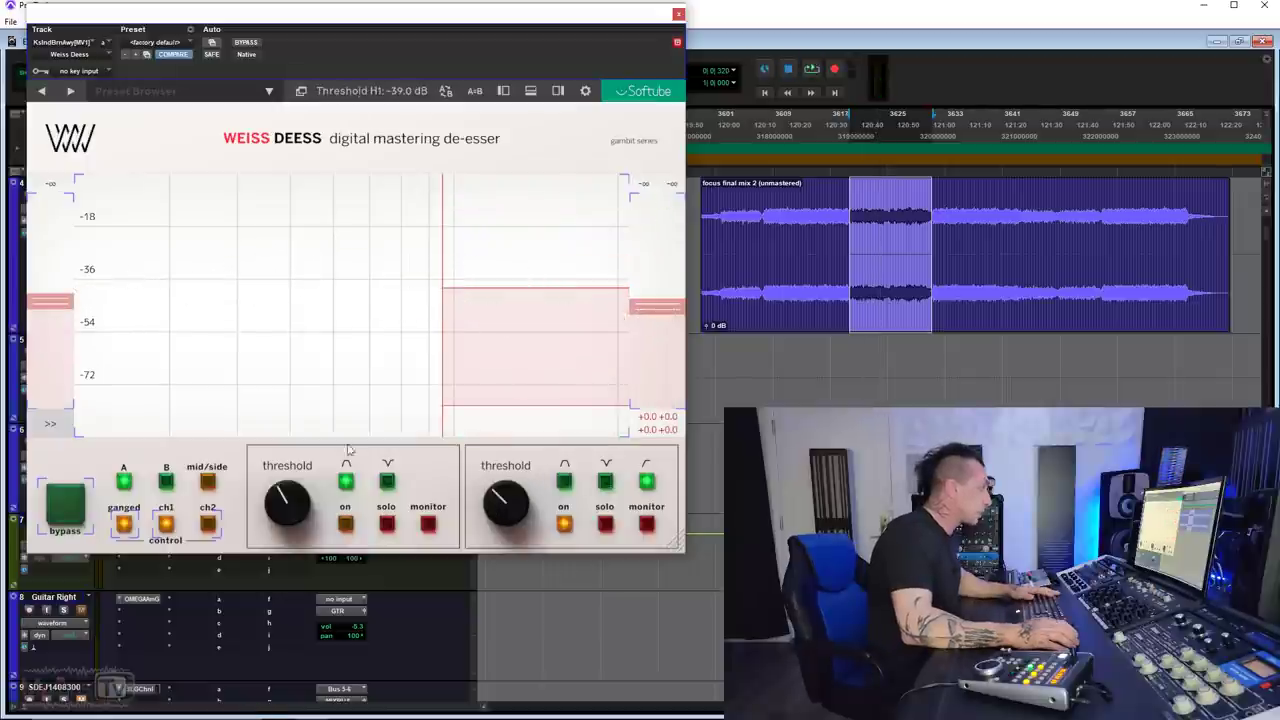
left_click(70, 426)
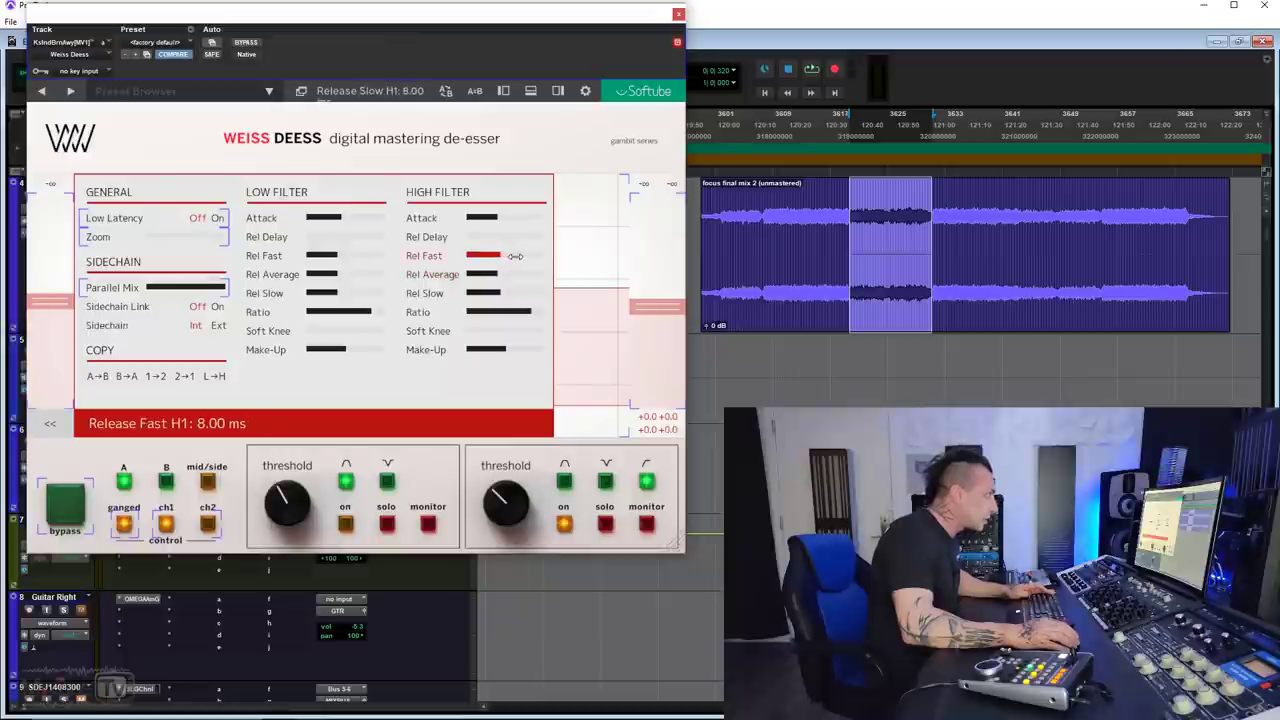
Give the high band 8 ms average release and 20% soft knee, and raise its threshold to about -33 dB
left_click_drag(507, 274, 520, 274)
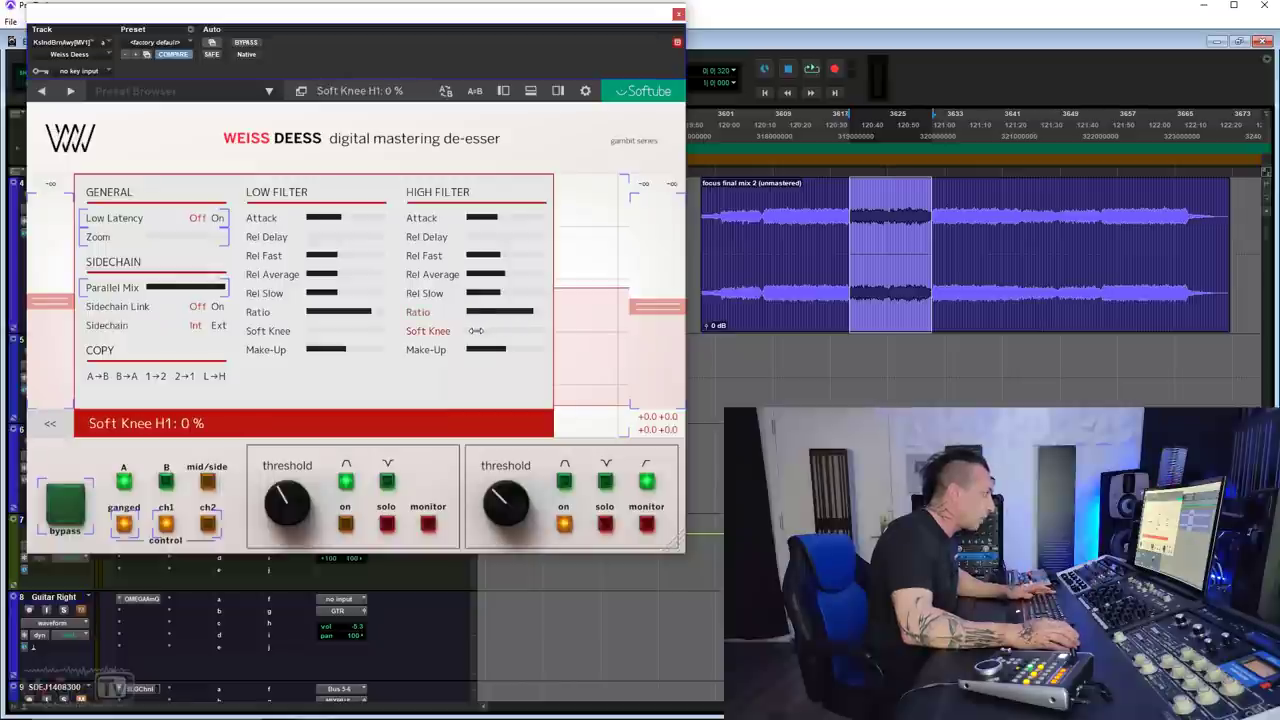
left_click_drag(508, 328, 505, 333)
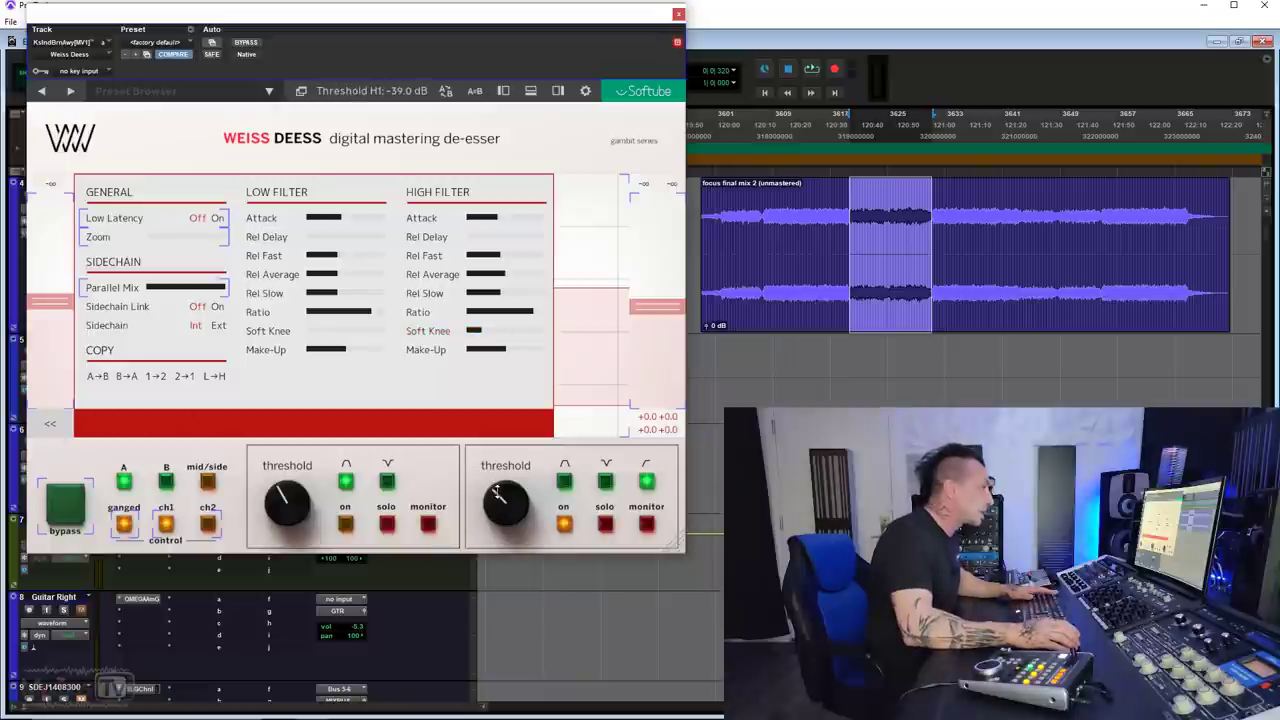
key("space")
left_click_drag(503, 490, 506, 466)
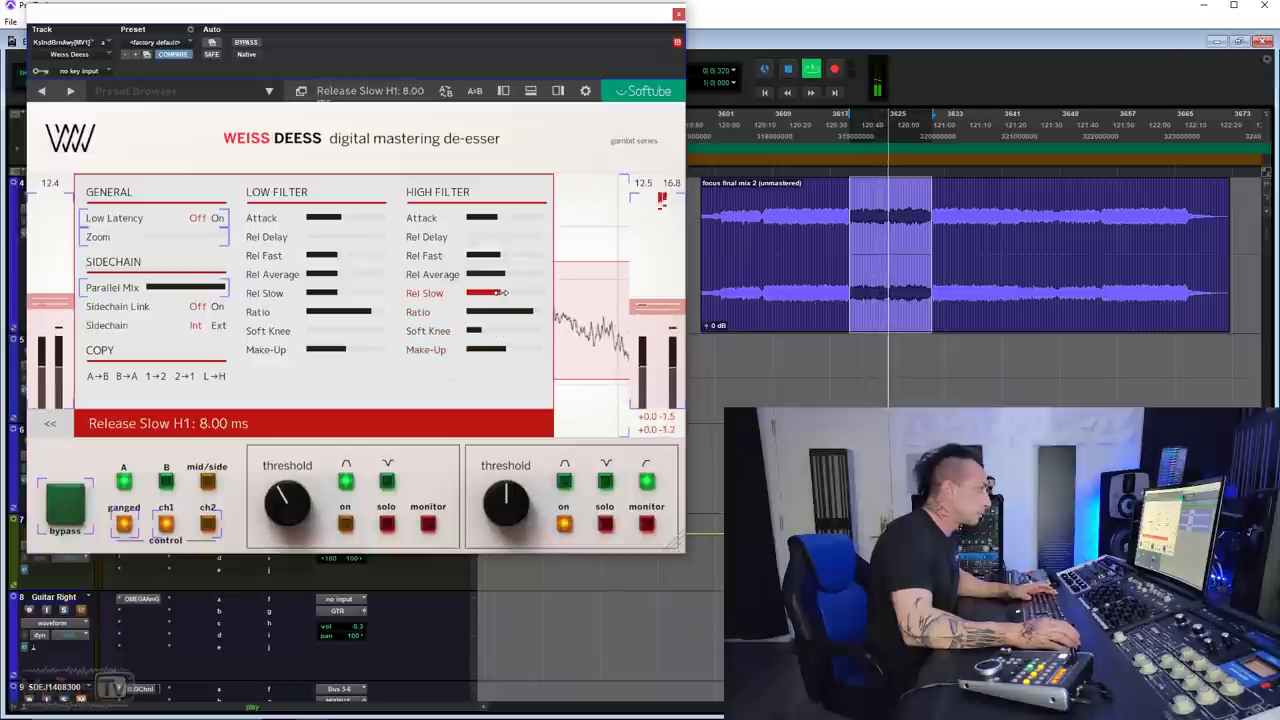
key("space")
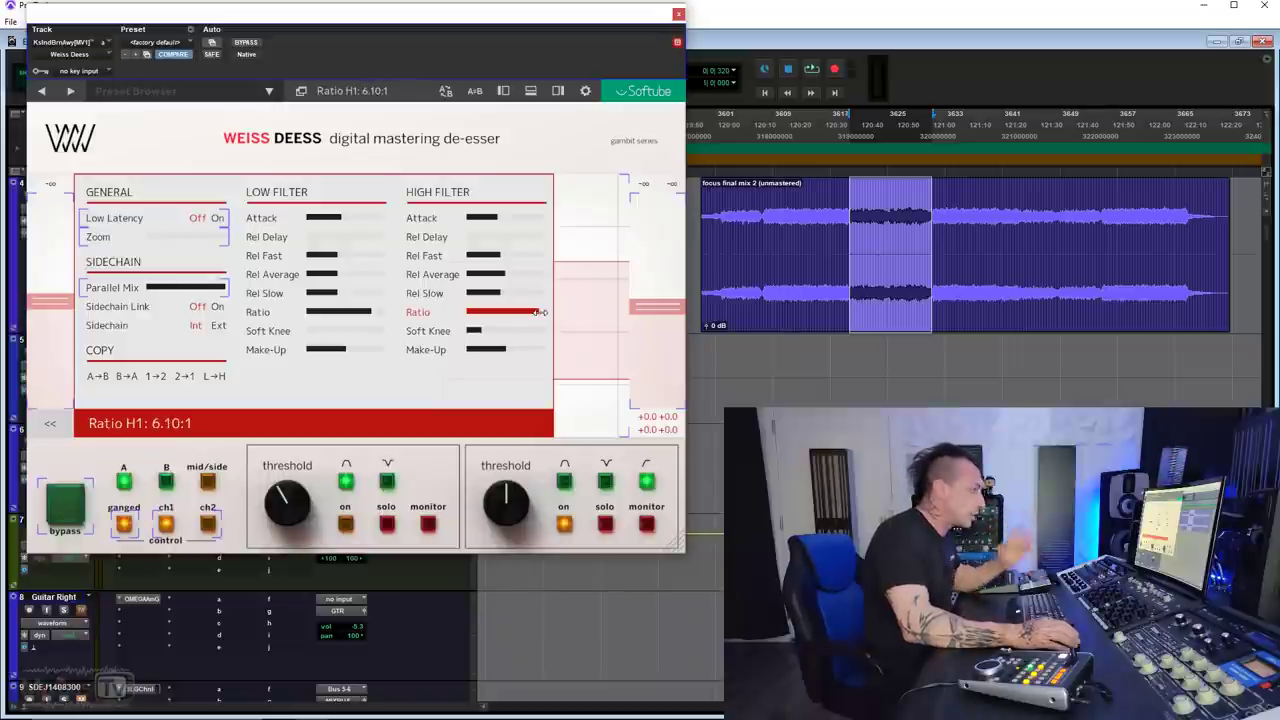
key("space")
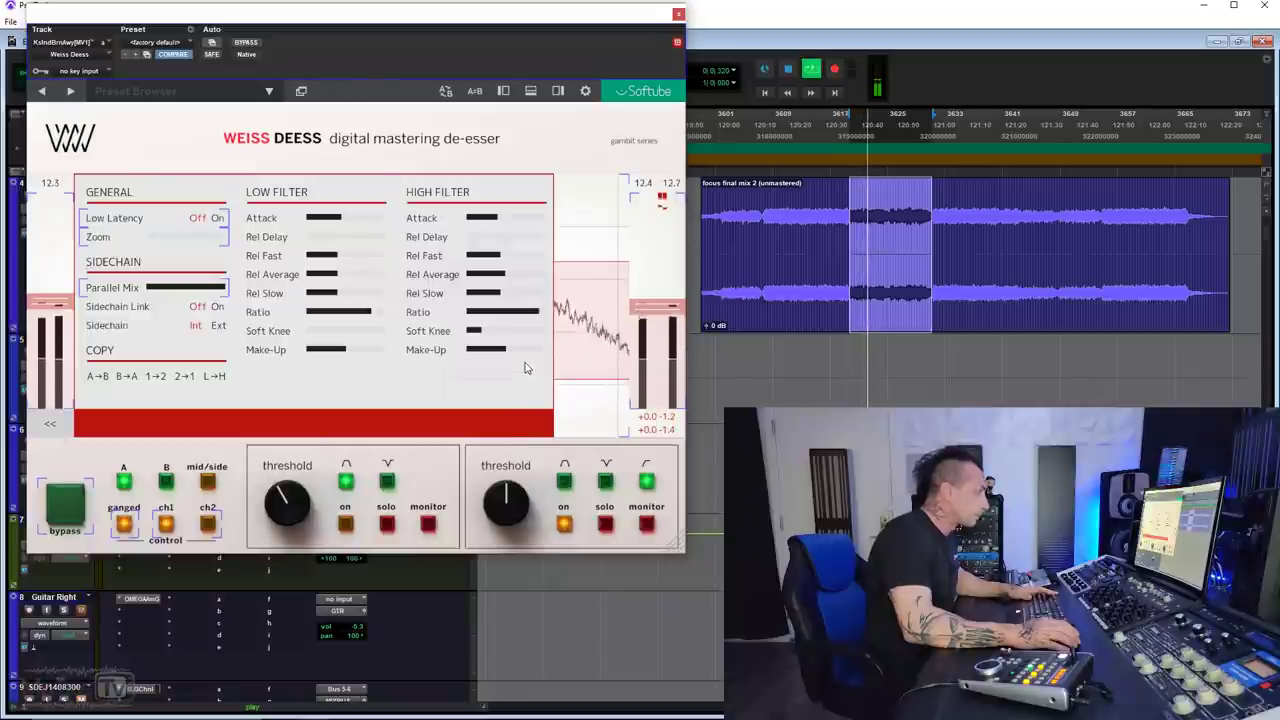
left_click(243, 43)
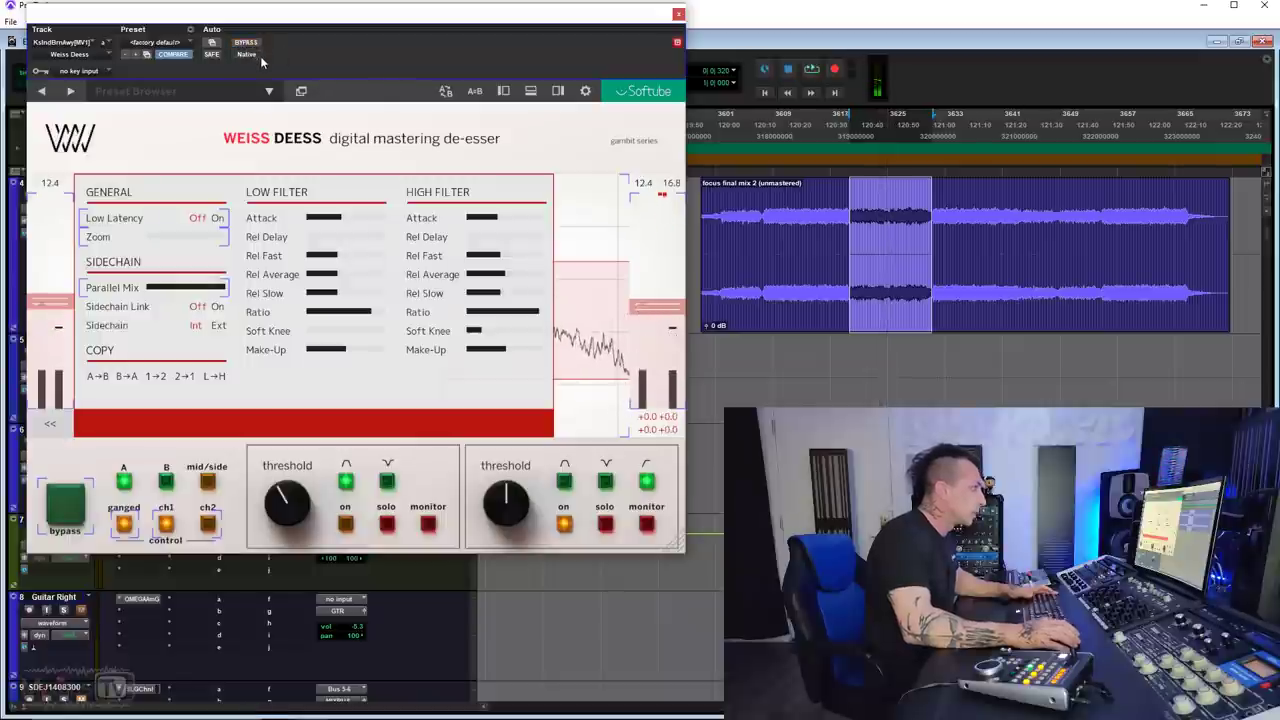
left_click(250, 44)
left_click(250, 44)
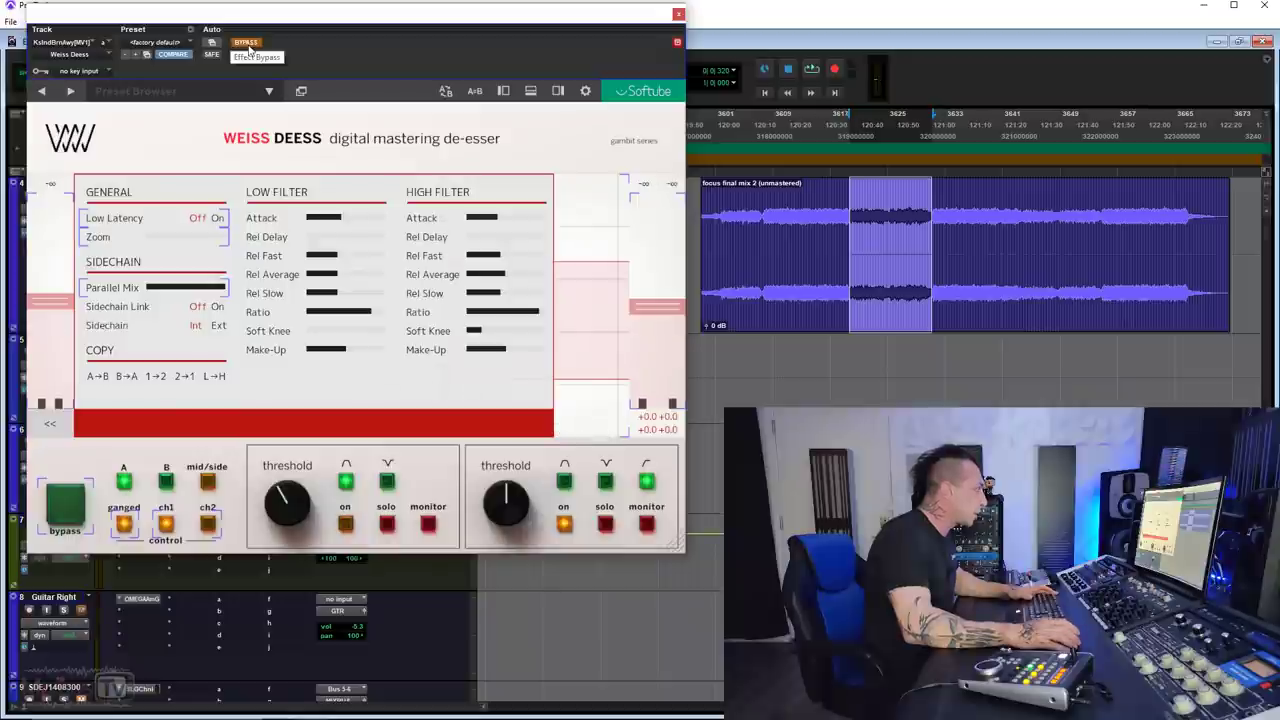
key("space")
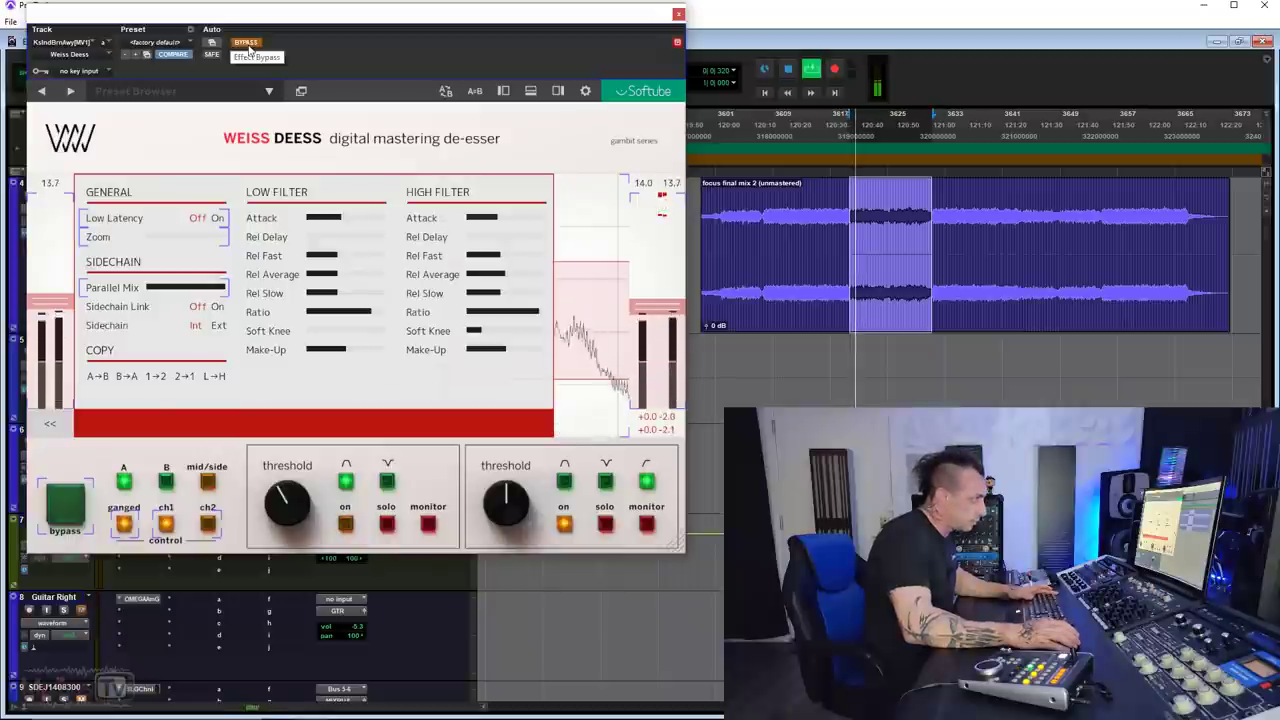
left_click(247, 43)
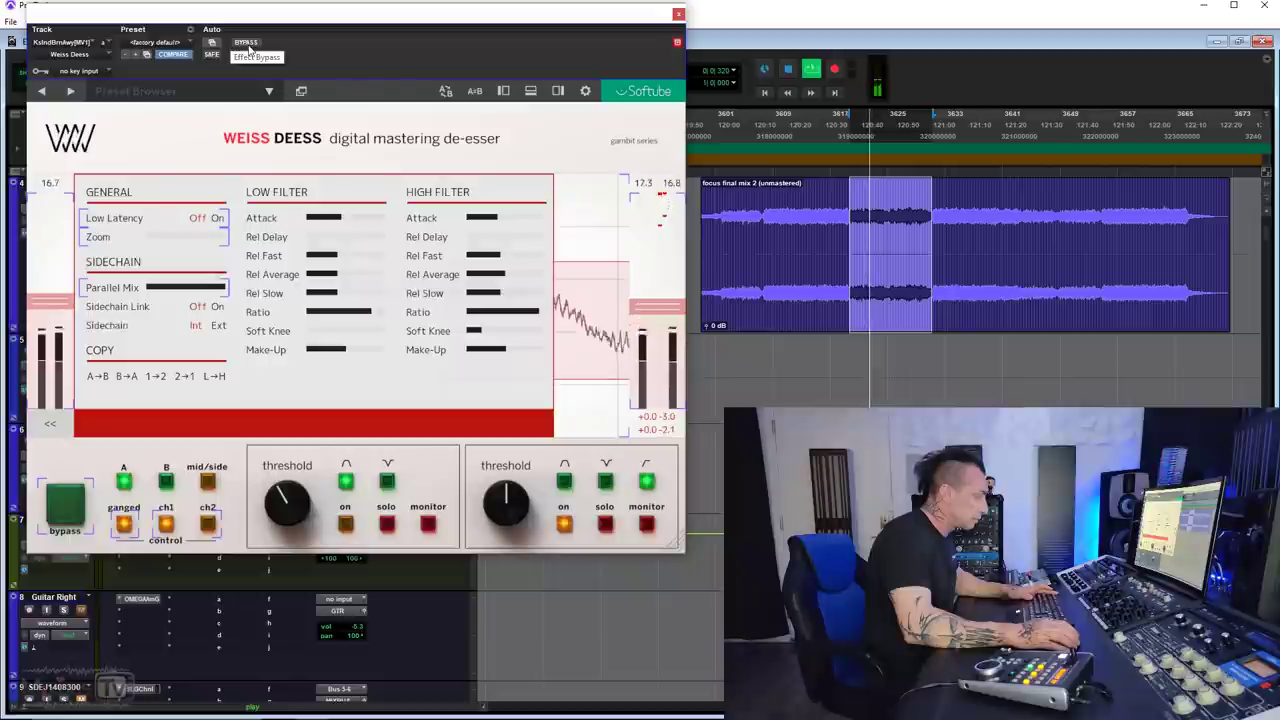
mouse_move(484, 289)
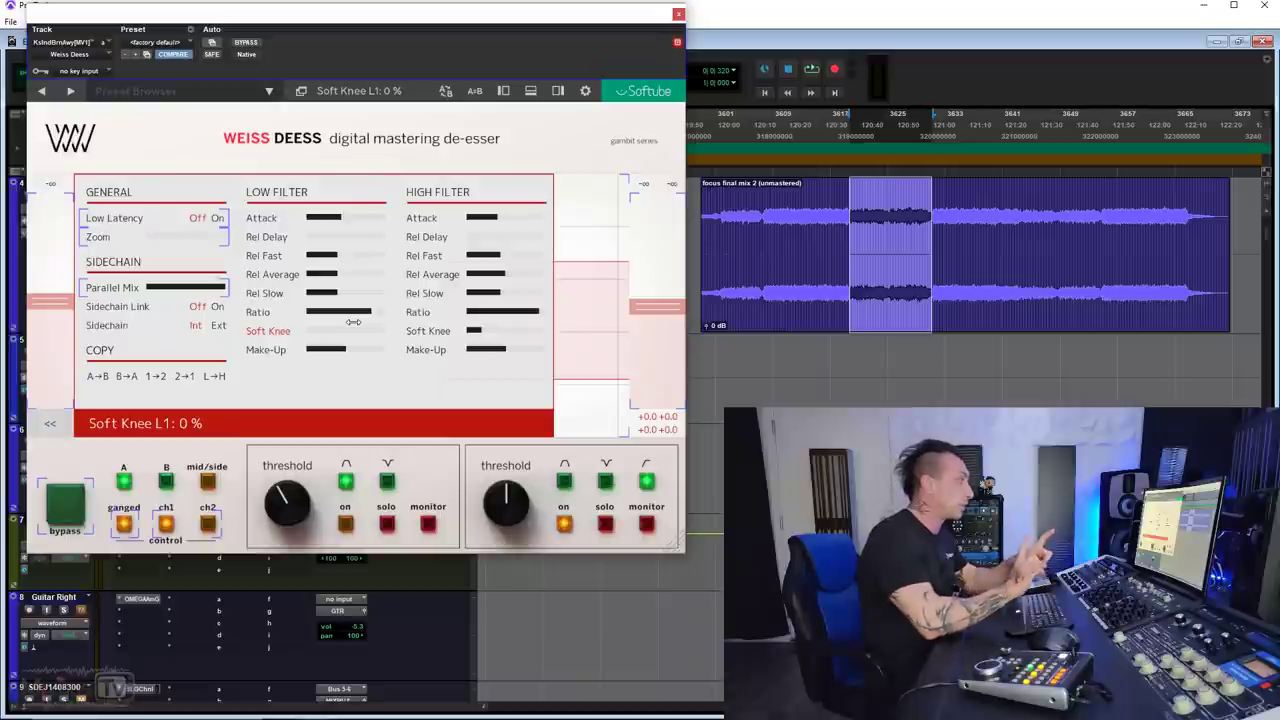
Switch the de-esser to the low band only and play the mix
left_click(565, 525)
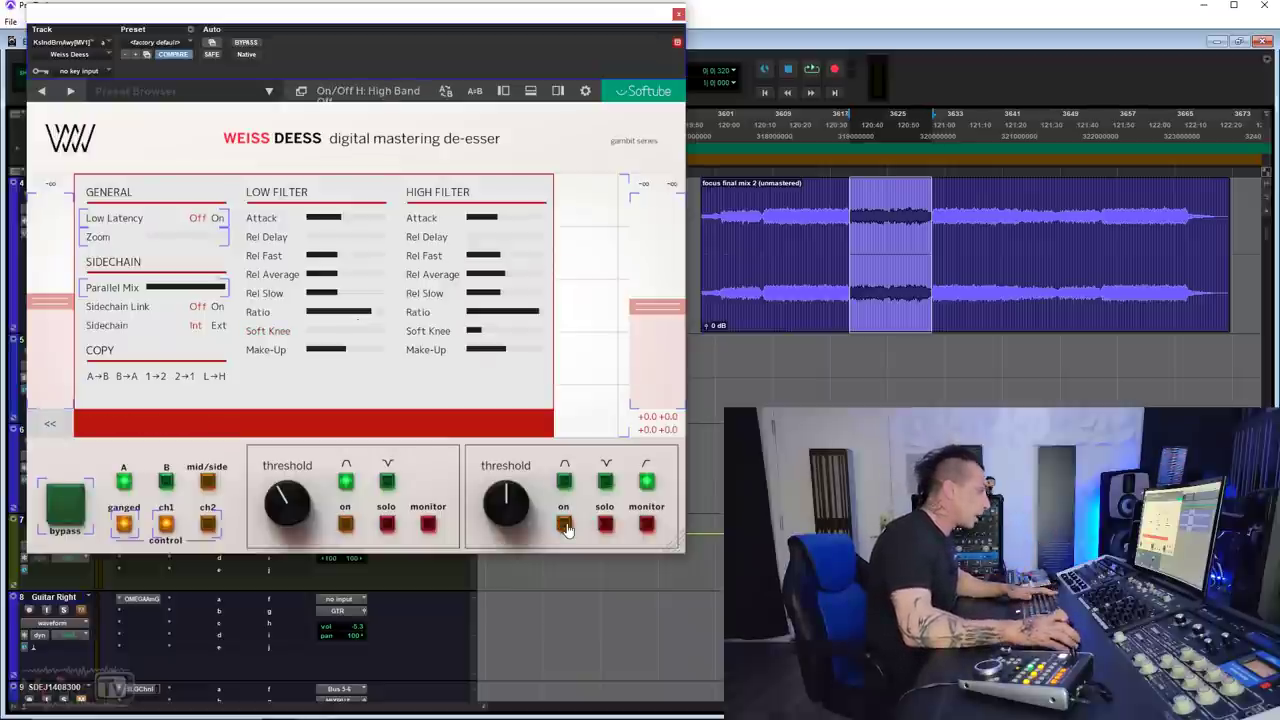
left_click(345, 525)
key("space")
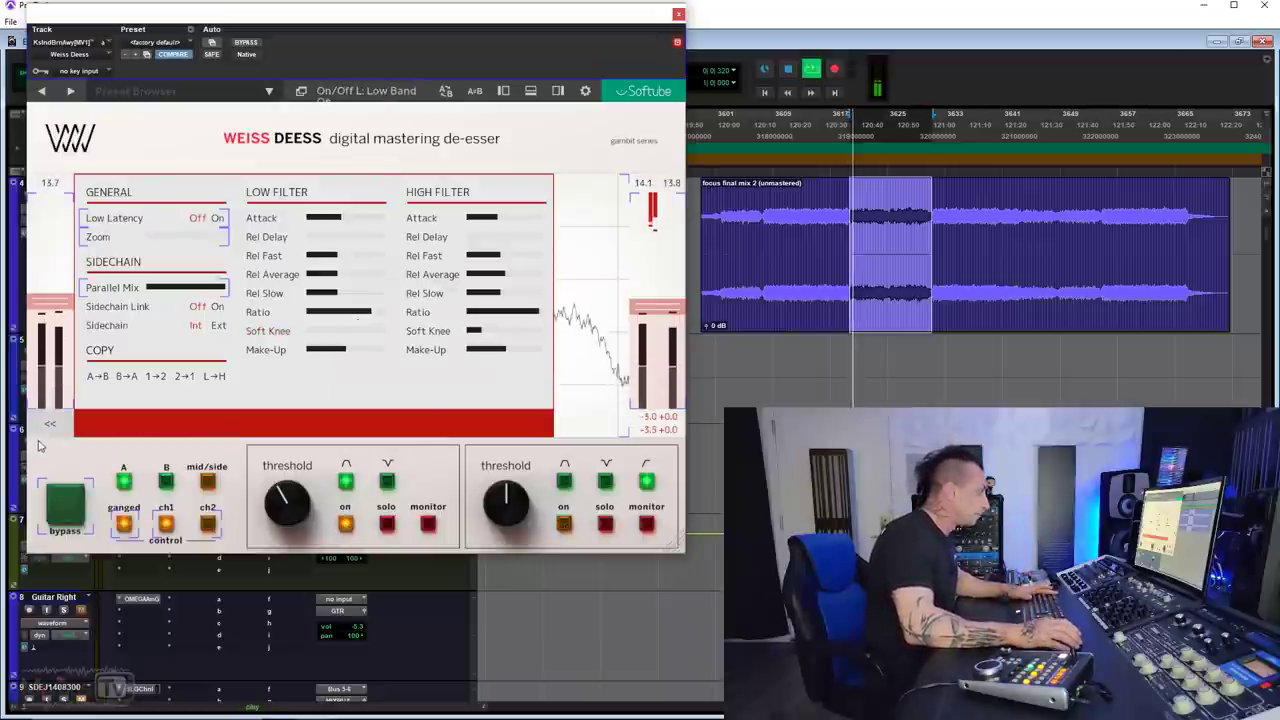
Drop the low band threshold to -60 dB and cut its range from 43 dB to 8 dB
left_click(125, 430)
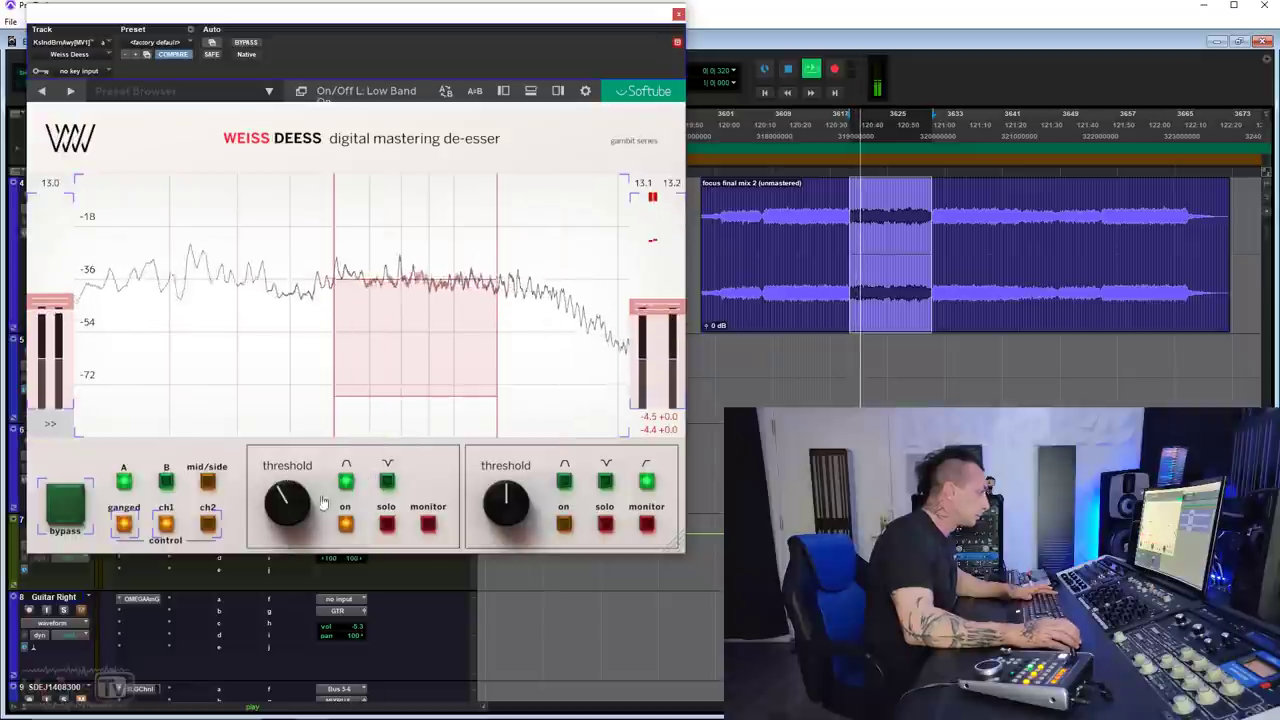
left_click_drag(287, 505, 279, 535)
left_click_drag(441, 399, 460, 3)
left_click_drag(443, 346, 447, 229)
Ease the low band ratio to about 1.25:1 and raise its threshold to -27 dB
left_click(50, 423)
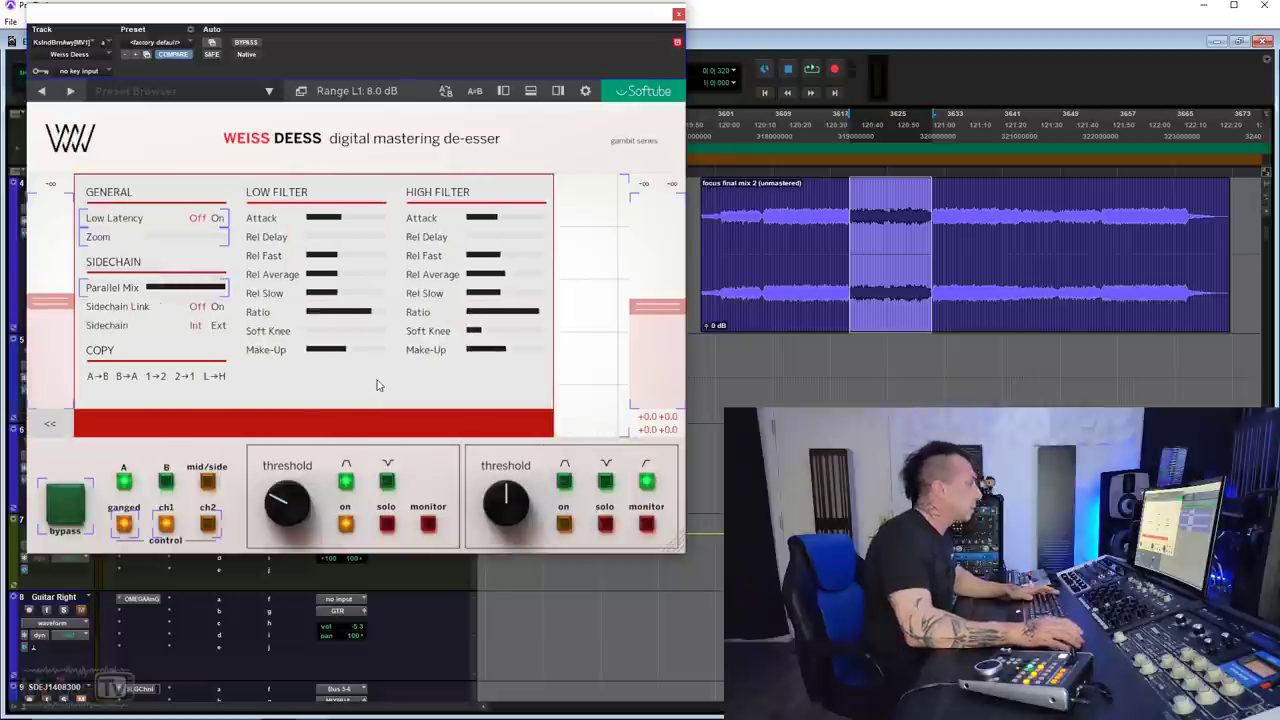
key("space")
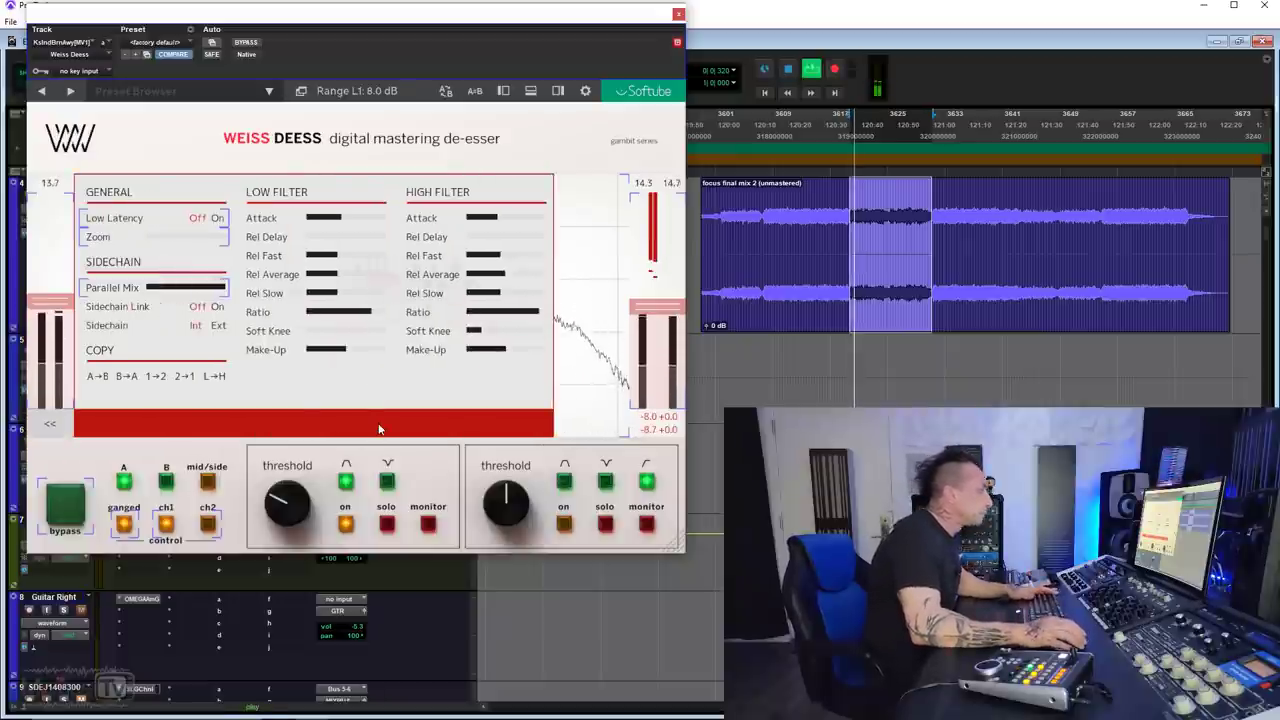
mouse_move(366, 313)
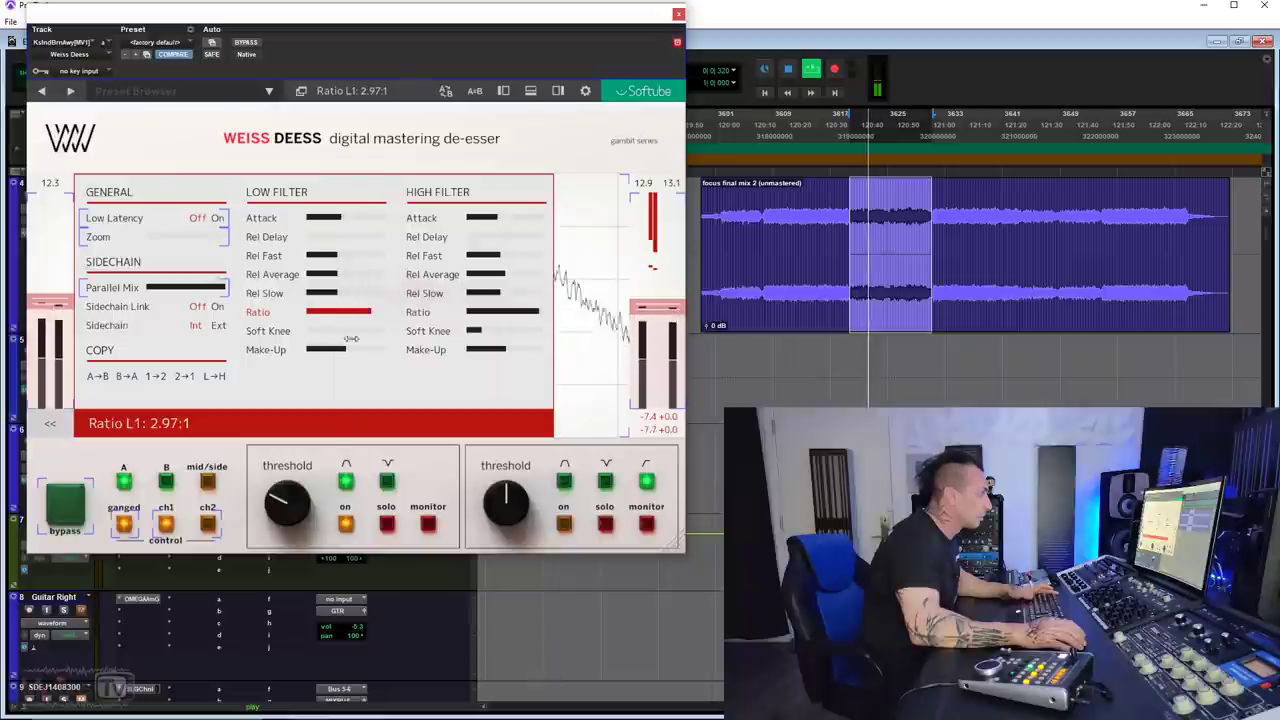
key("space")
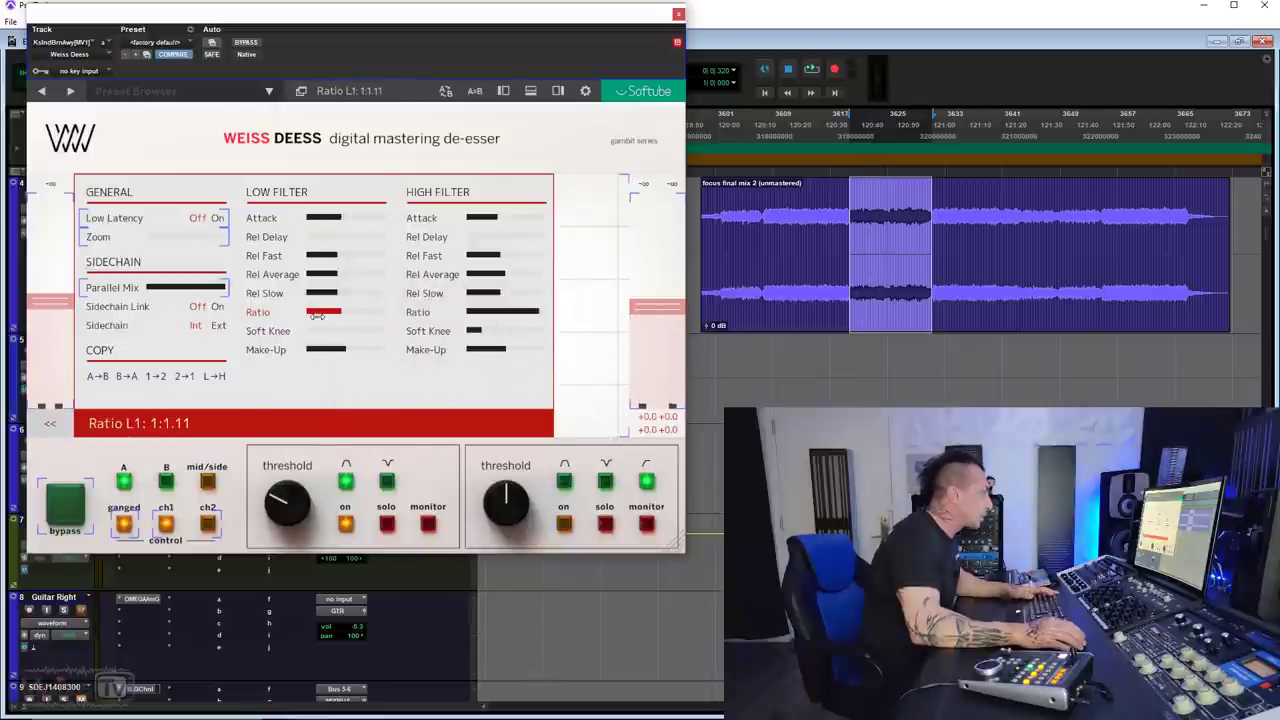
left_click_drag(316, 315, 329, 315)
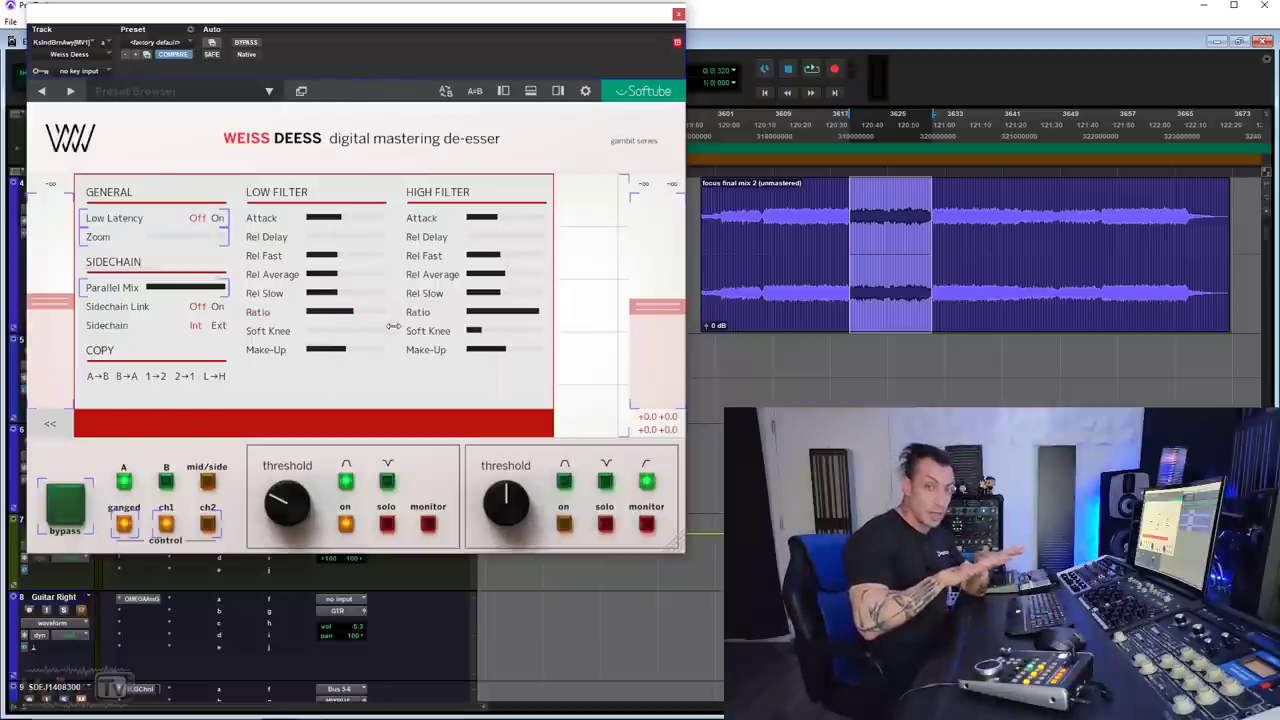
mouse_move(350, 315)
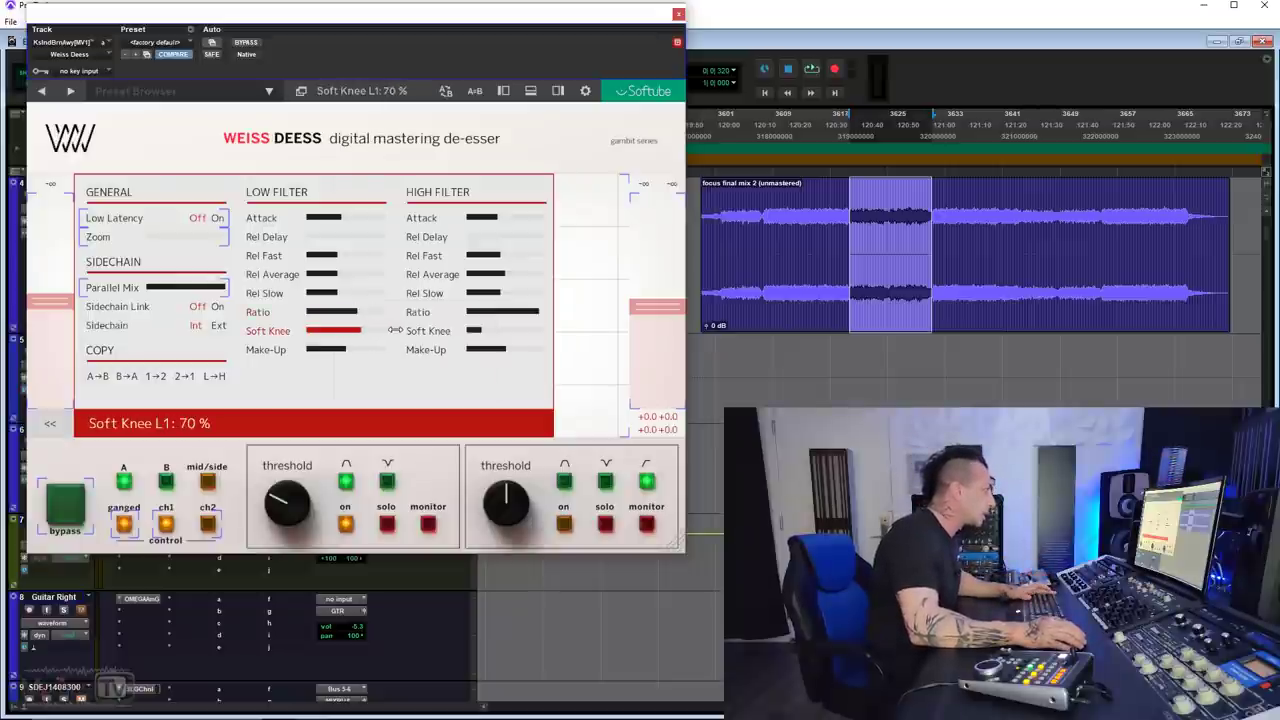
key("space")
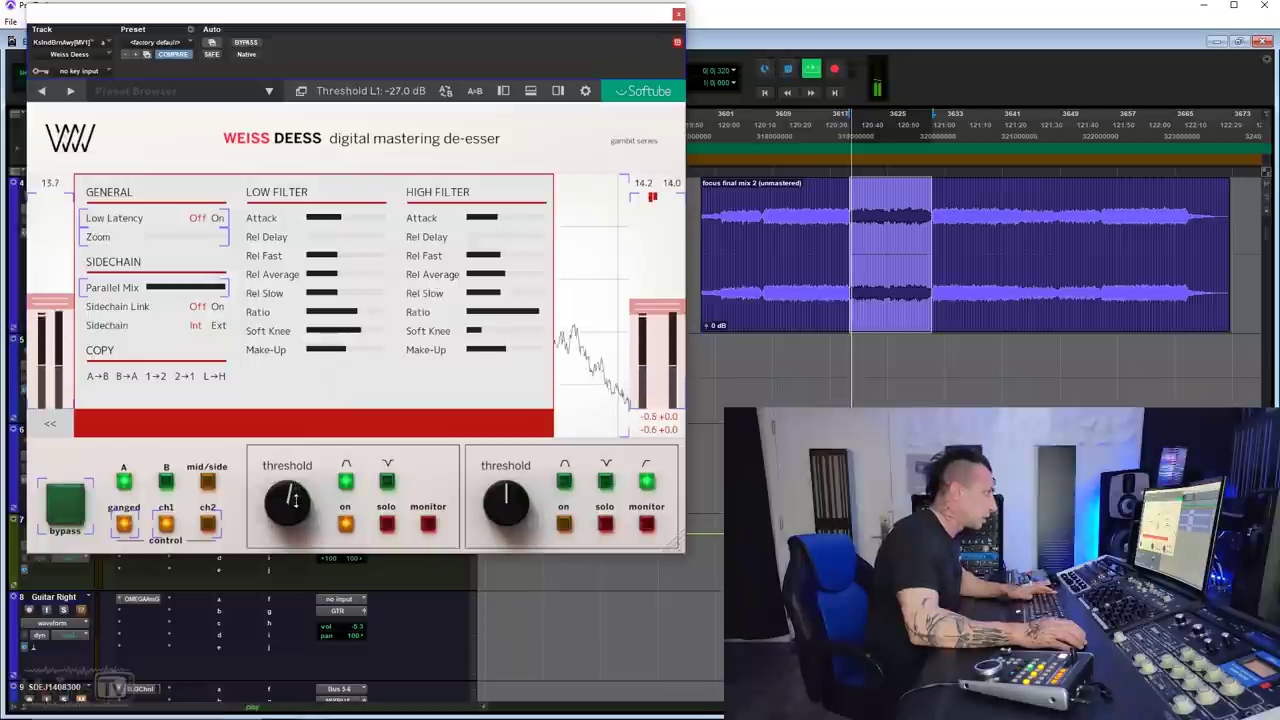
left_click_drag(288, 530, 288, 517)
key("space")
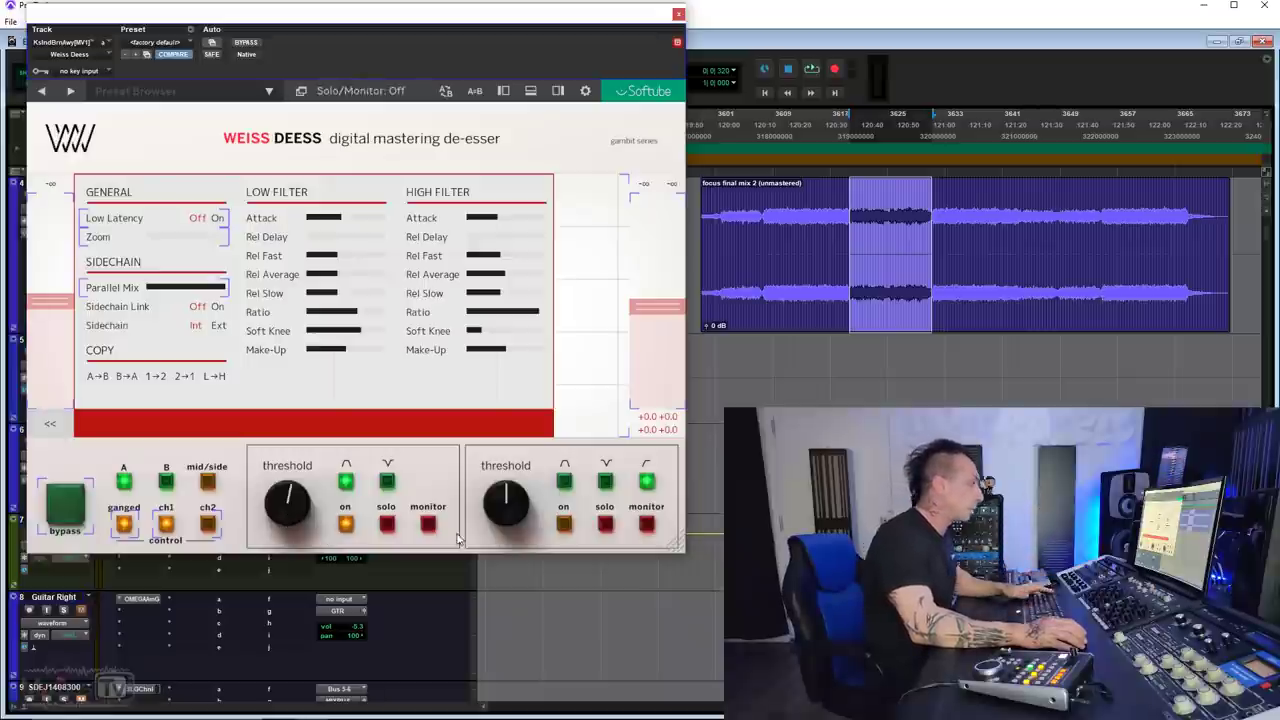
Turn the high band back on and audition both bands together
left_click(564, 526)
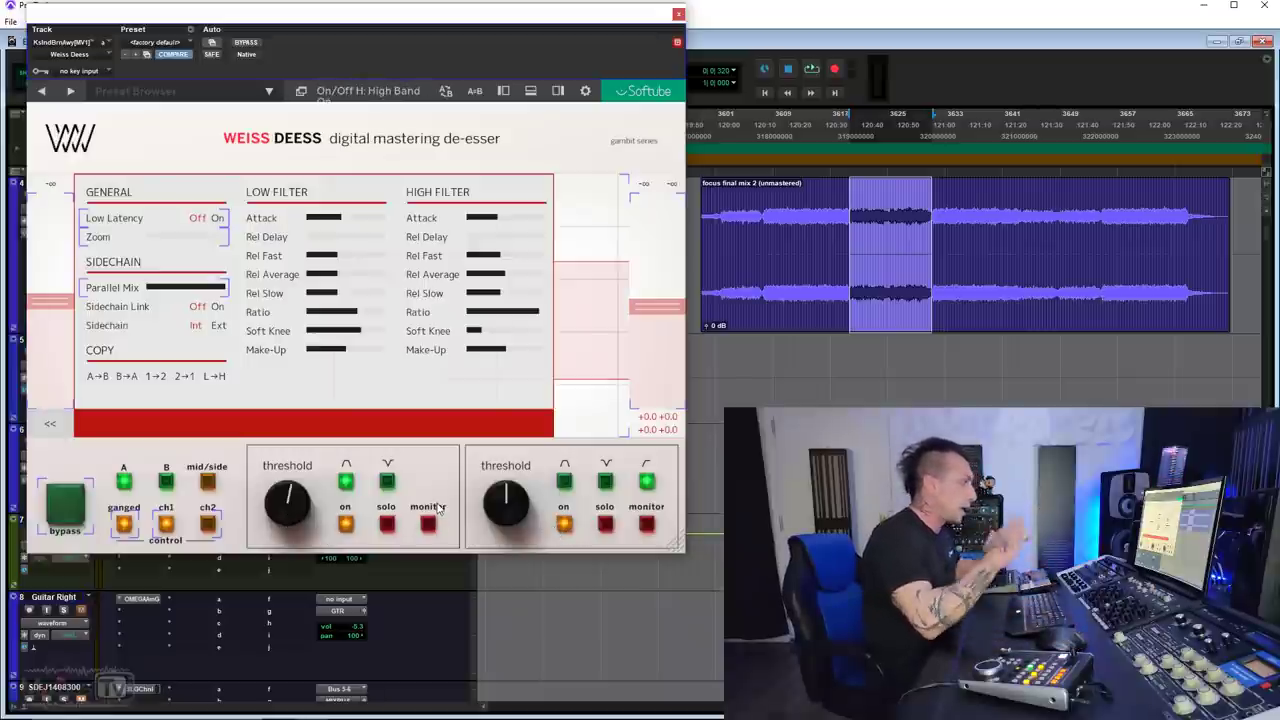
key("space")
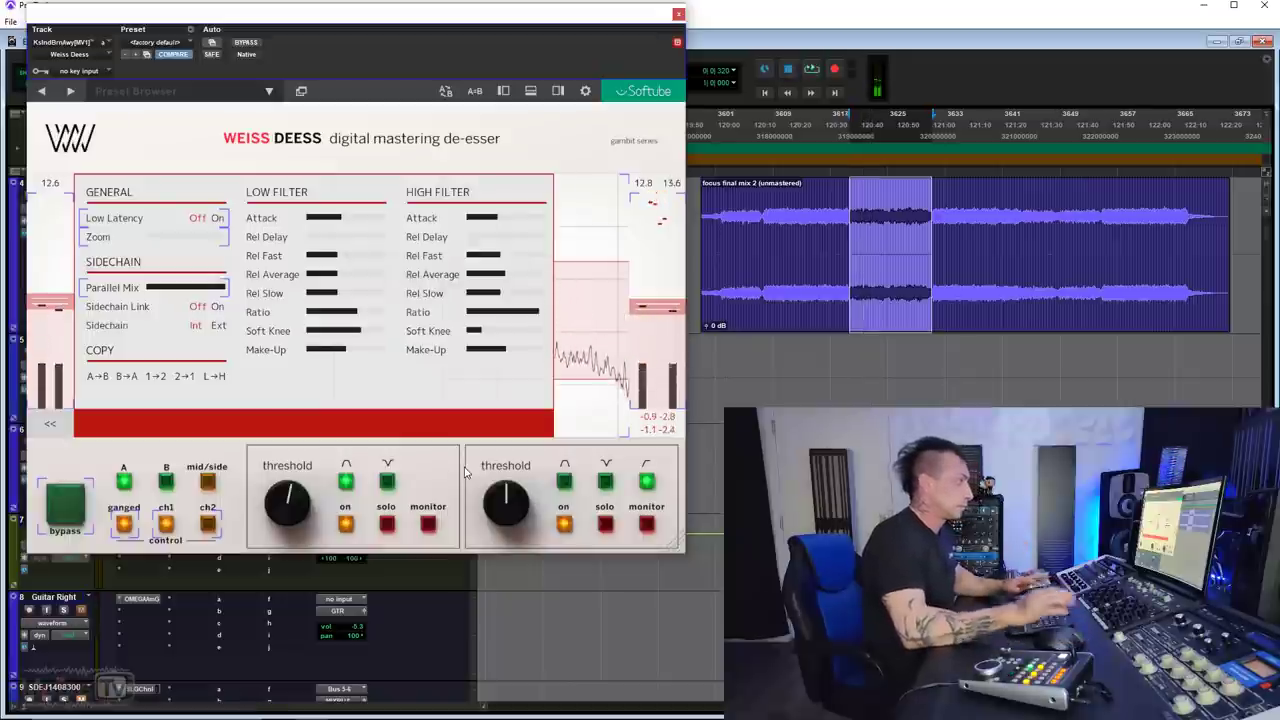
key("space")
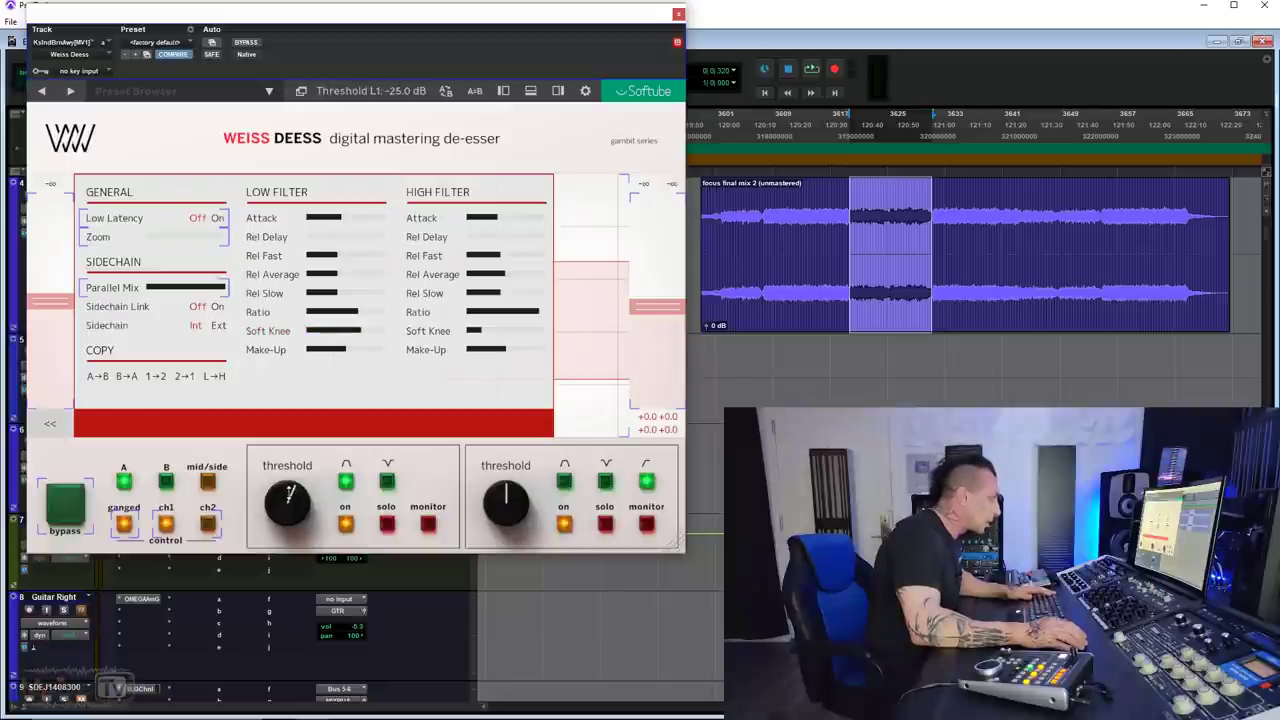
key("space")
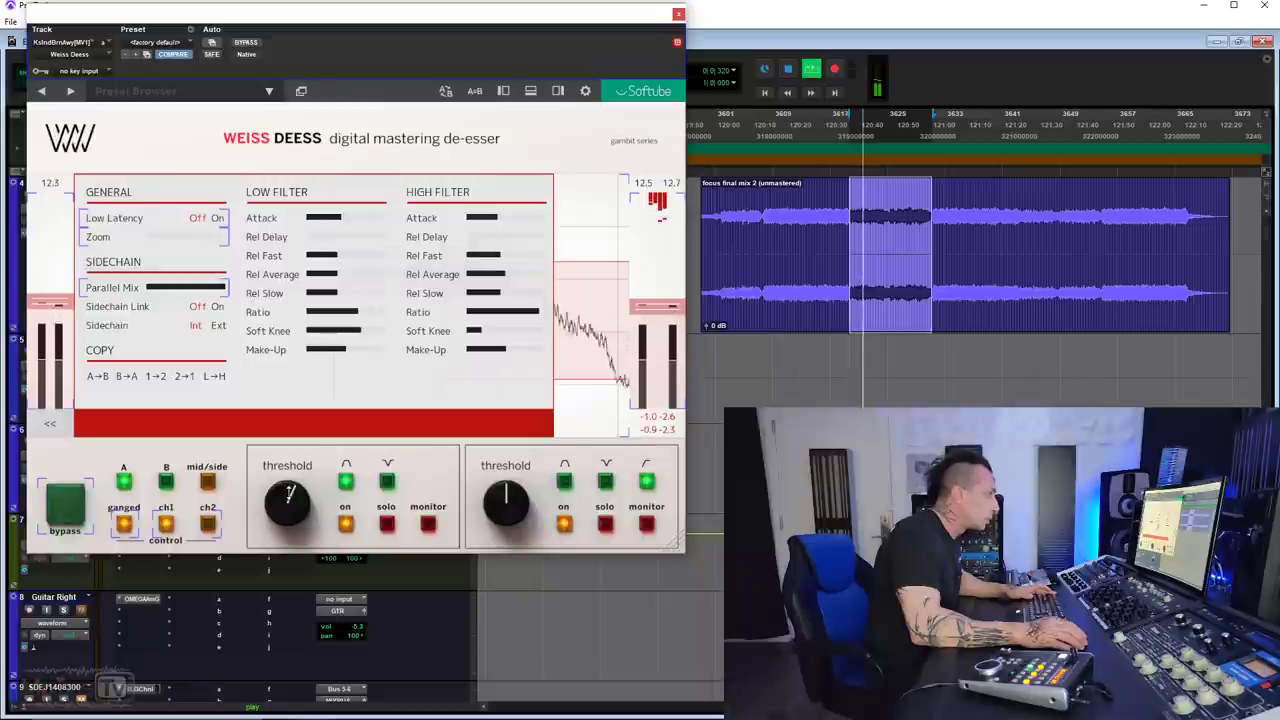
Raise Threshold L1 from -29 dB to -26 dB during playback
mouse_move(288, 500)
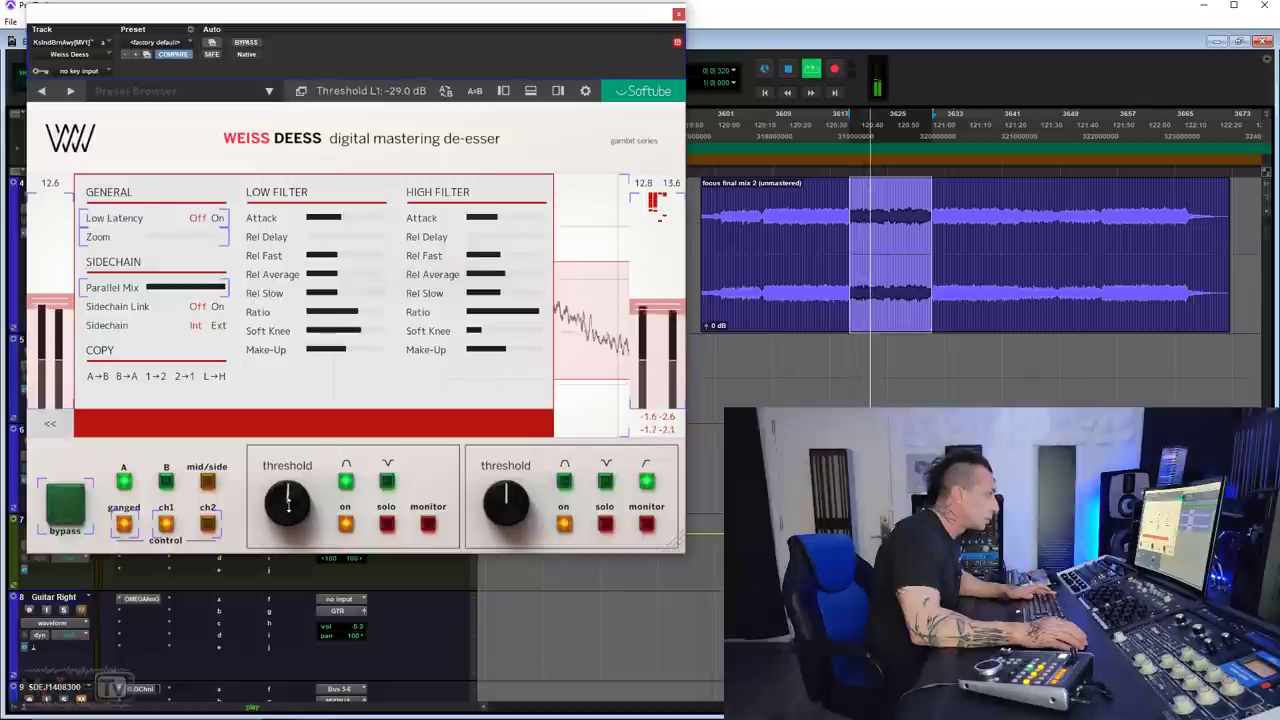
scroll(288, 500, "up", 1)
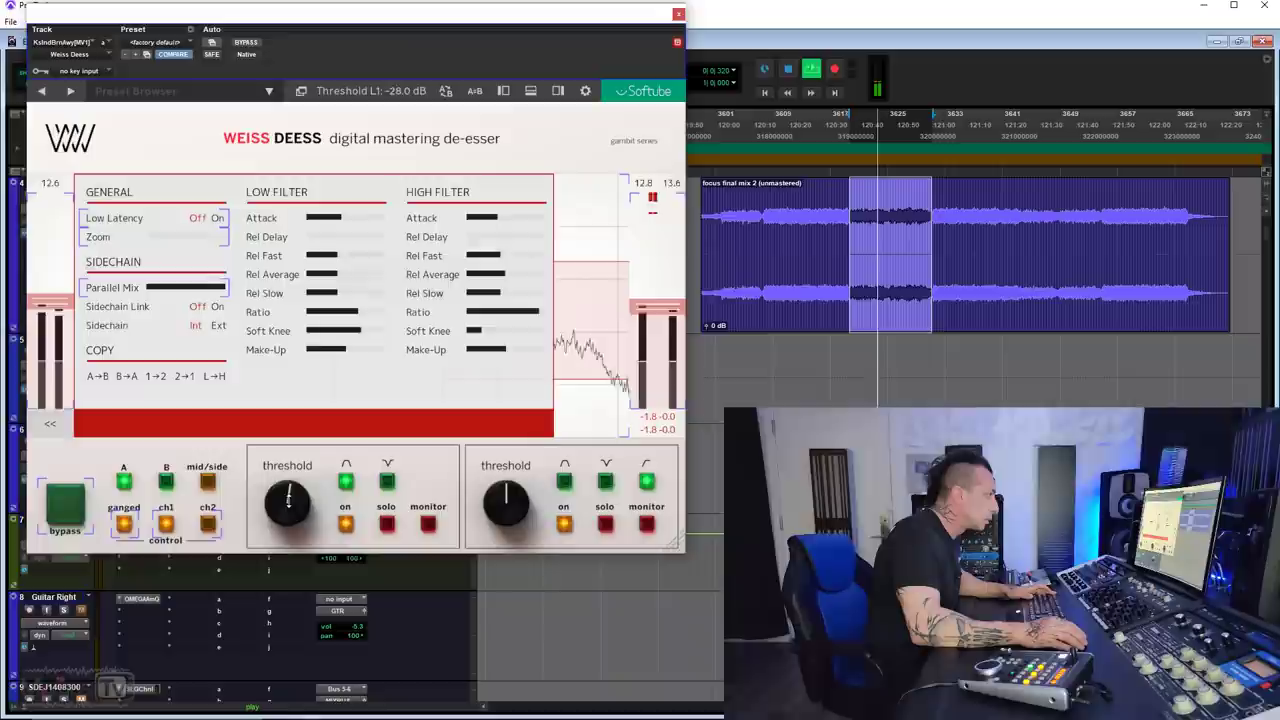
scroll(288, 500, "up", 2)
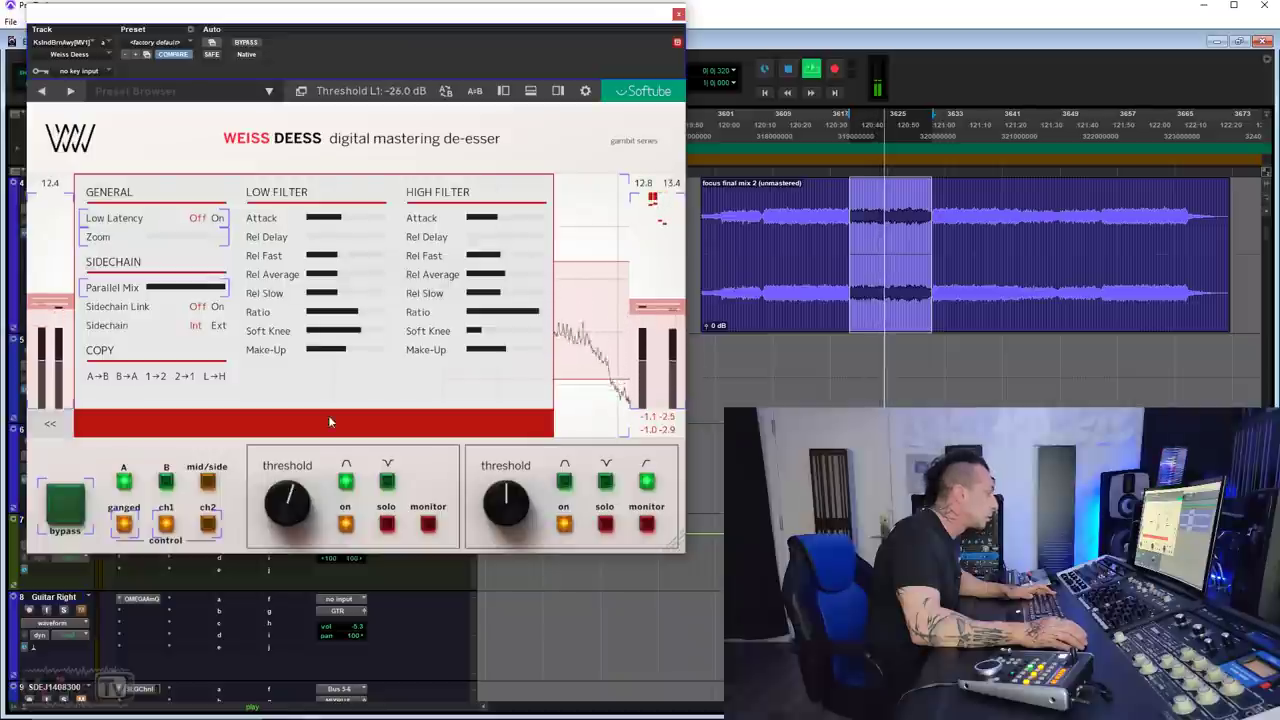
Give the low band 8 ms attack, a shorter fast release, and longer average and slow releases
mouse_move(335, 218)
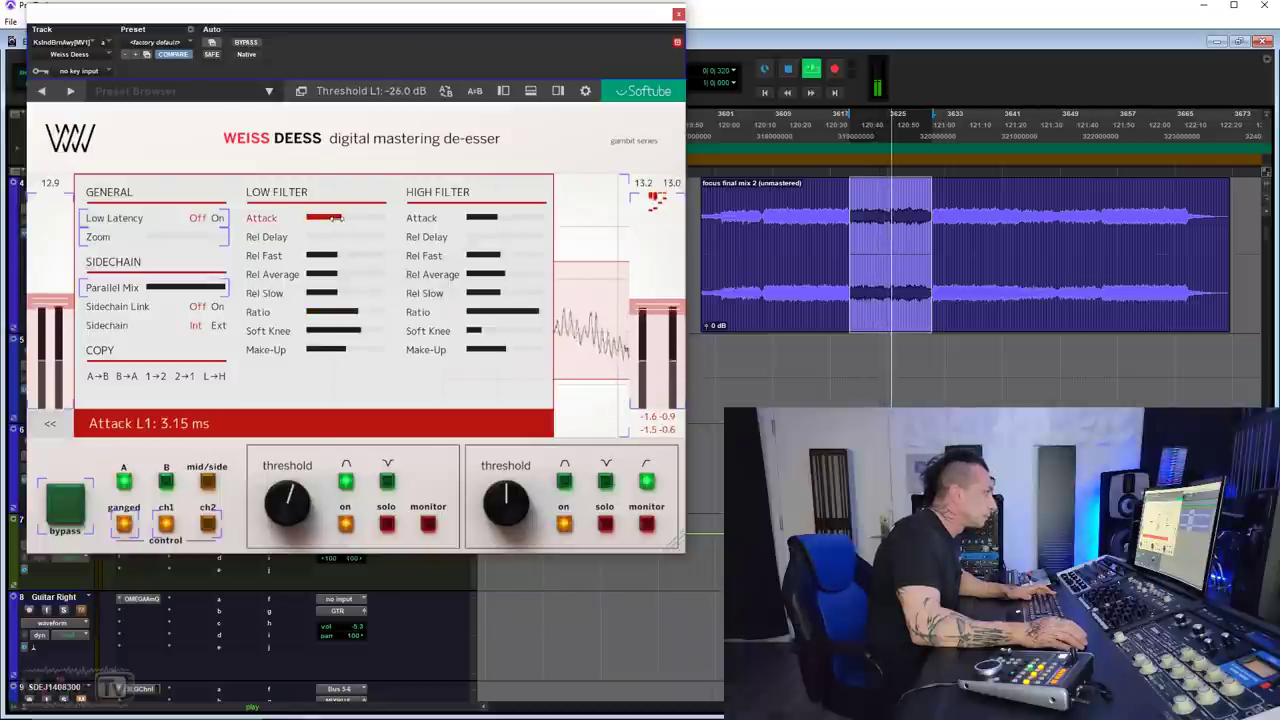
left_click_drag(335, 218, 343, 217)
key("space")
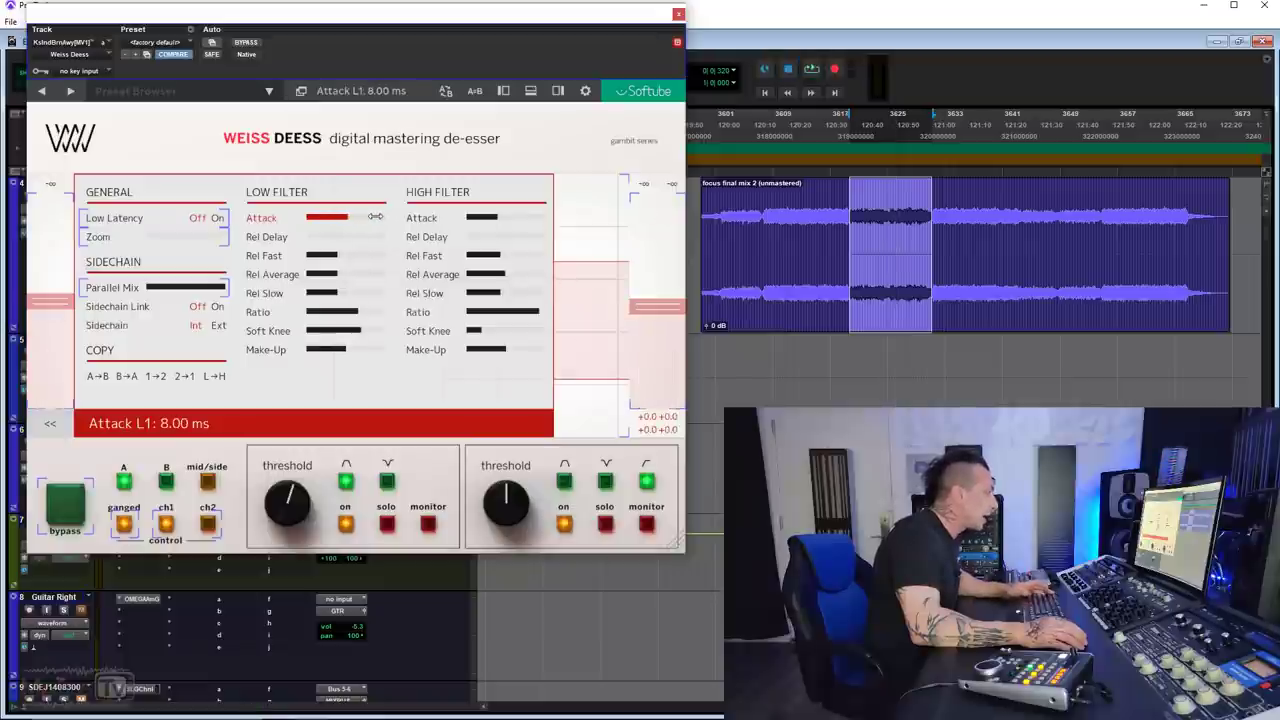
left_click_drag(339, 255, 313, 256)
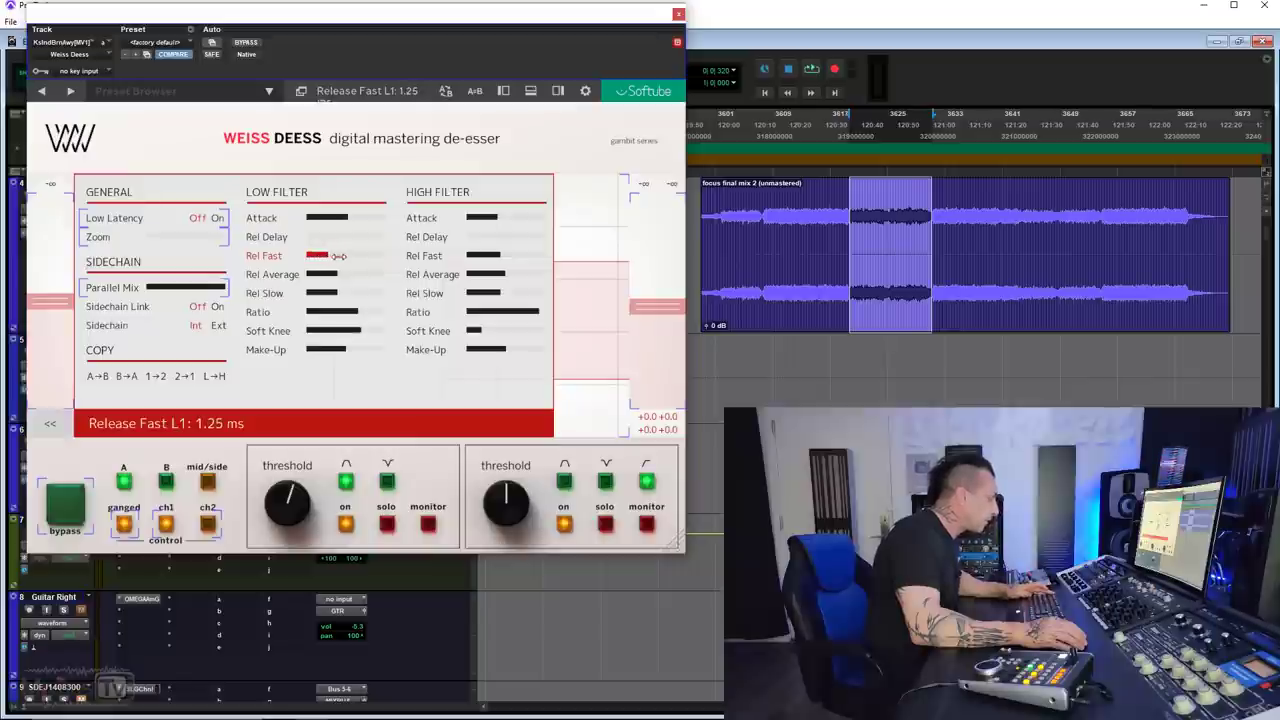
left_click_drag(350, 274, 360, 273)
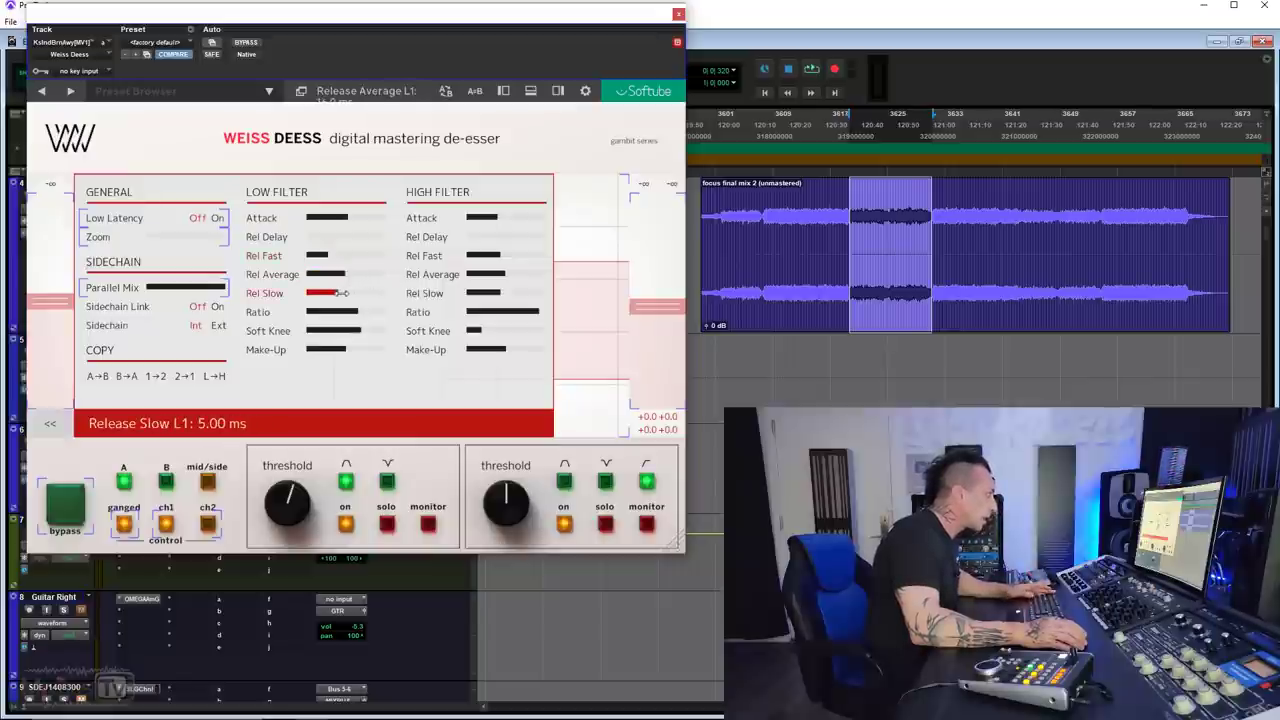
left_click_drag(348, 292, 369, 291)
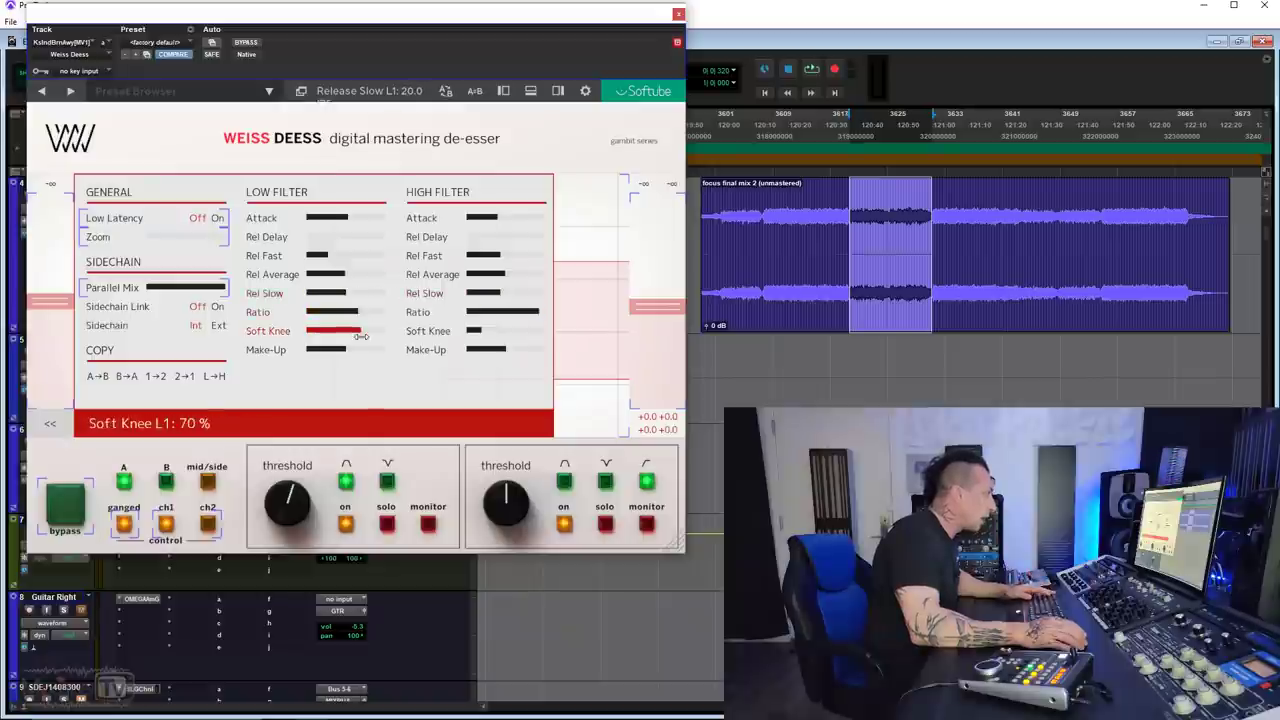
Lower the low band soft knee to 60% and raise its ratio to 1.68:1
key("space")
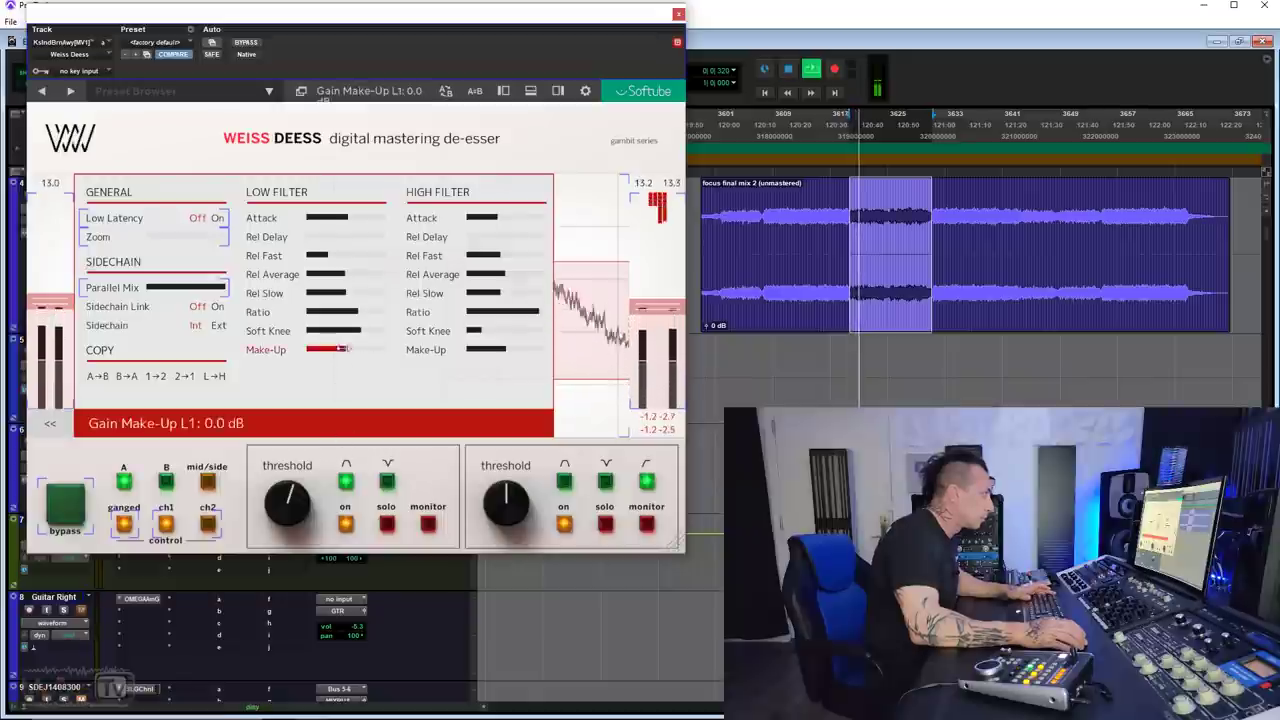
left_click_drag(350, 330, 342, 330)
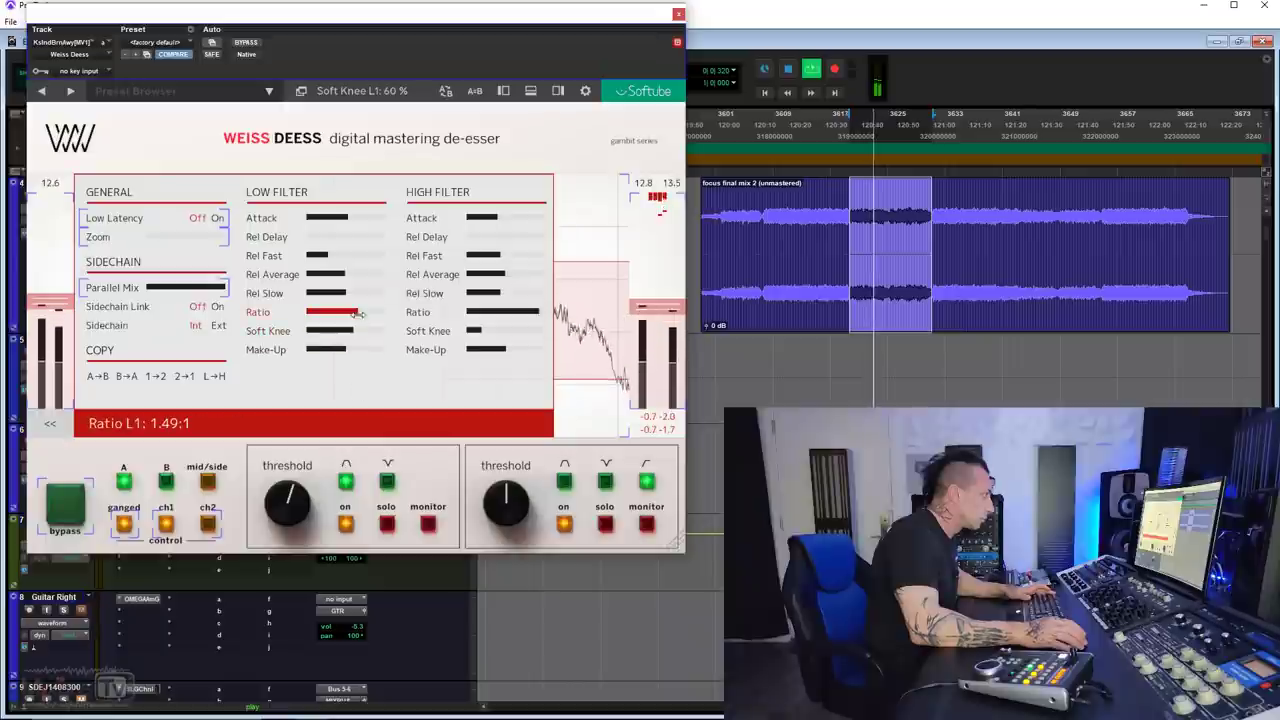
left_click_drag(354, 312, 366, 312)
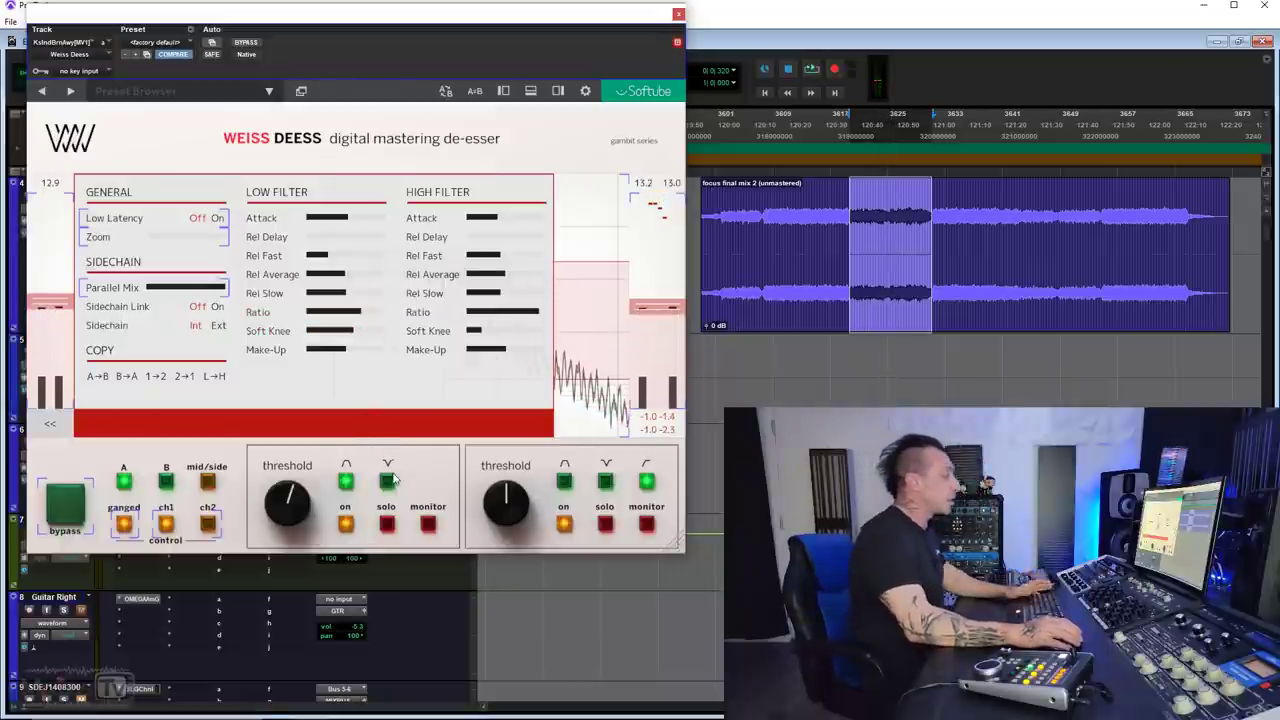
Take Weiss Deess out of bypass while the mix plays
left_click(50, 423)
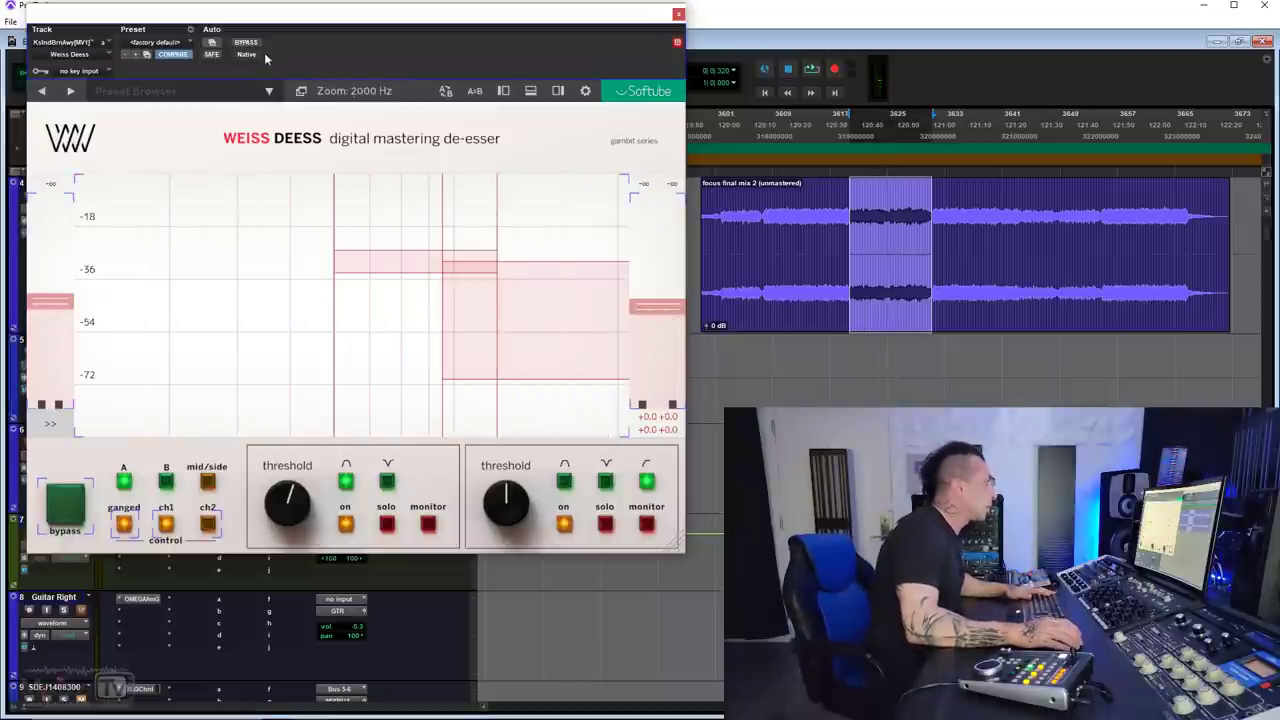
key("space")
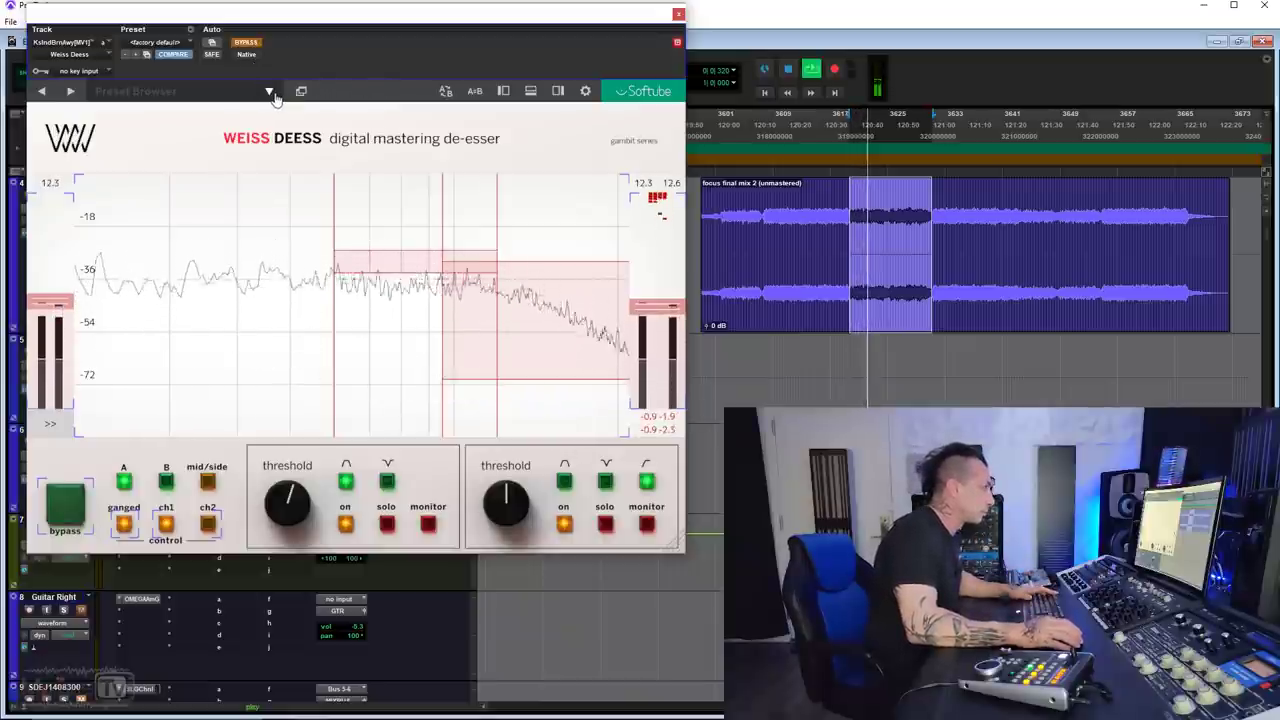
left_click(242, 42)
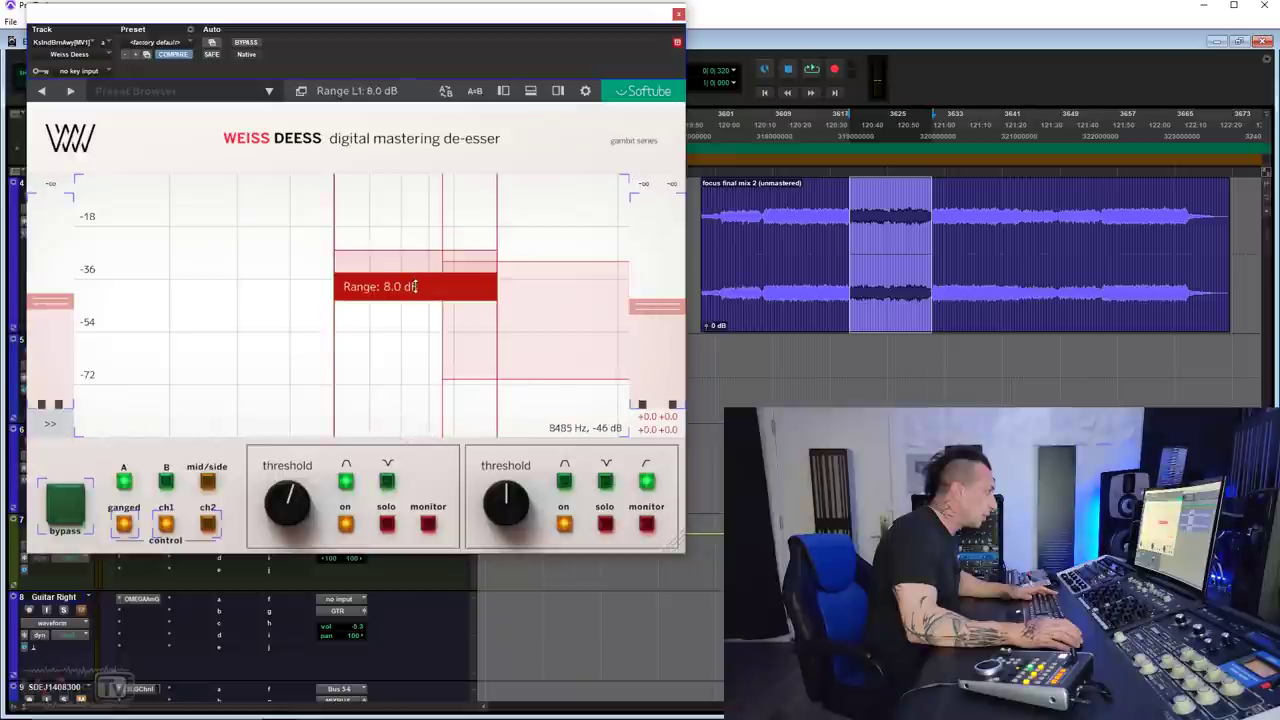
Widen the low band range to 10 dB and set the high-band threshold to -31 dB
left_click_drag(412, 288, 412, 296)
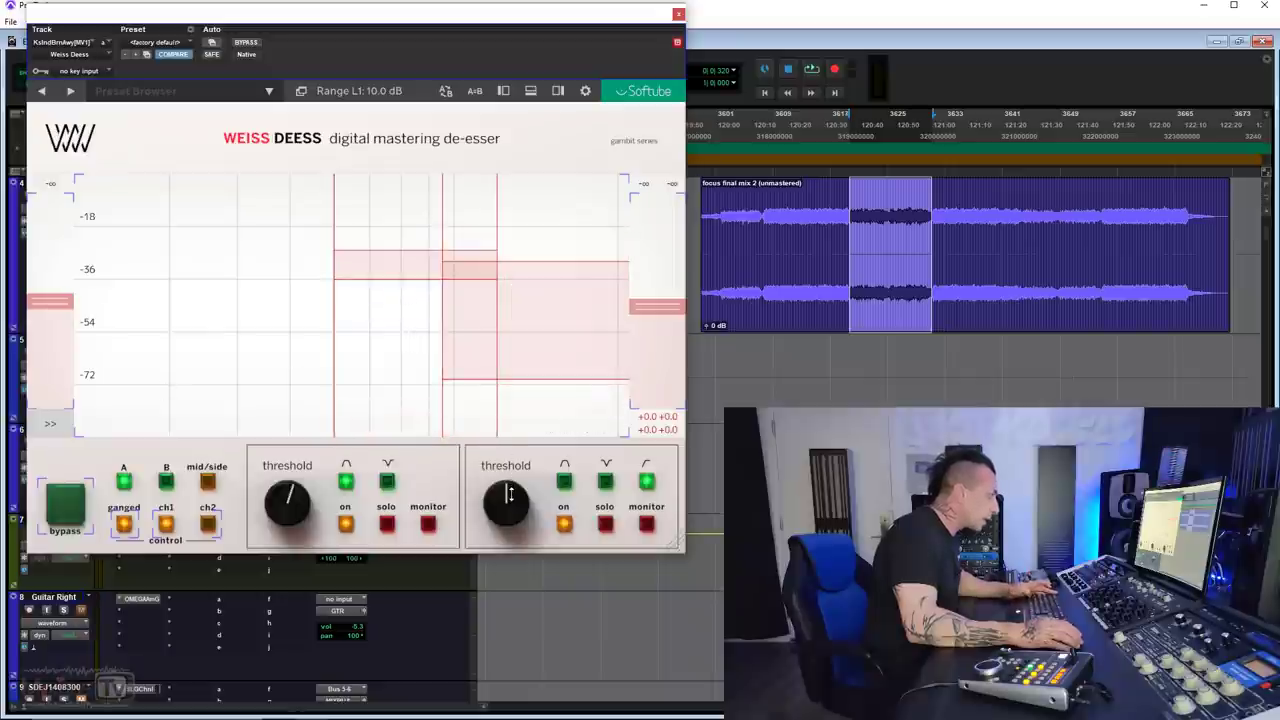
left_click_drag(510, 494, 510, 502)
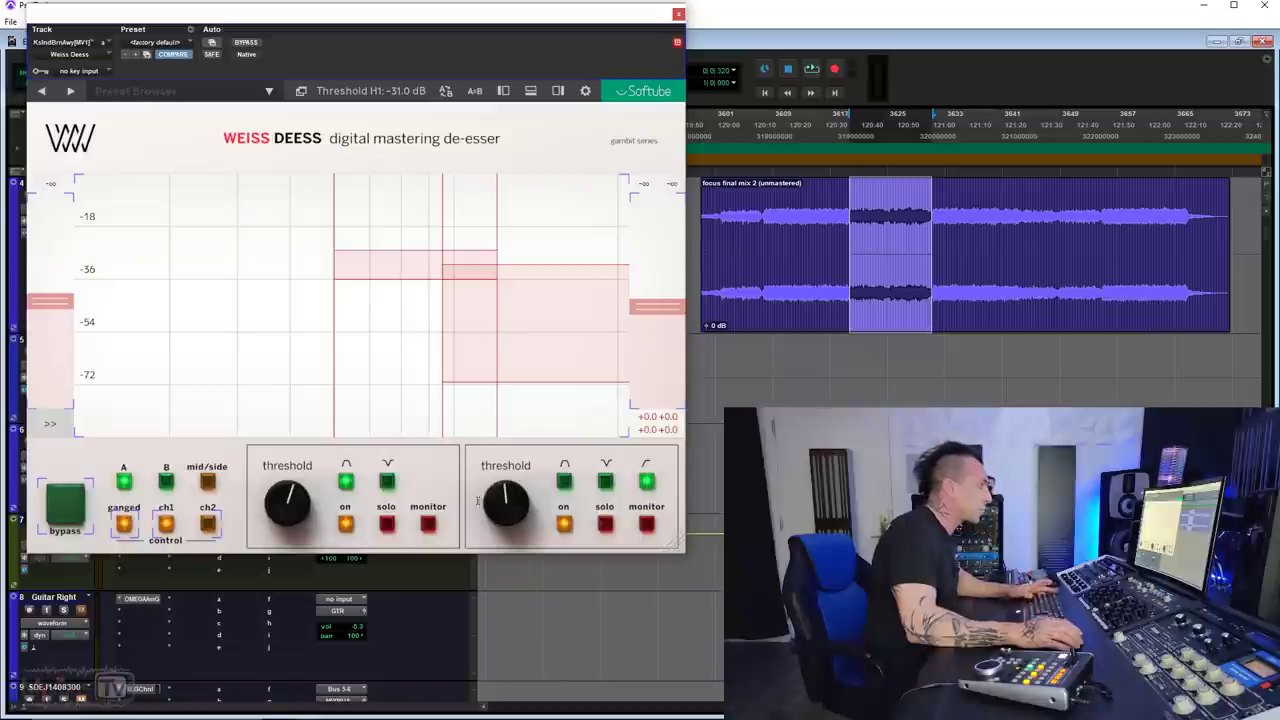
key("space")
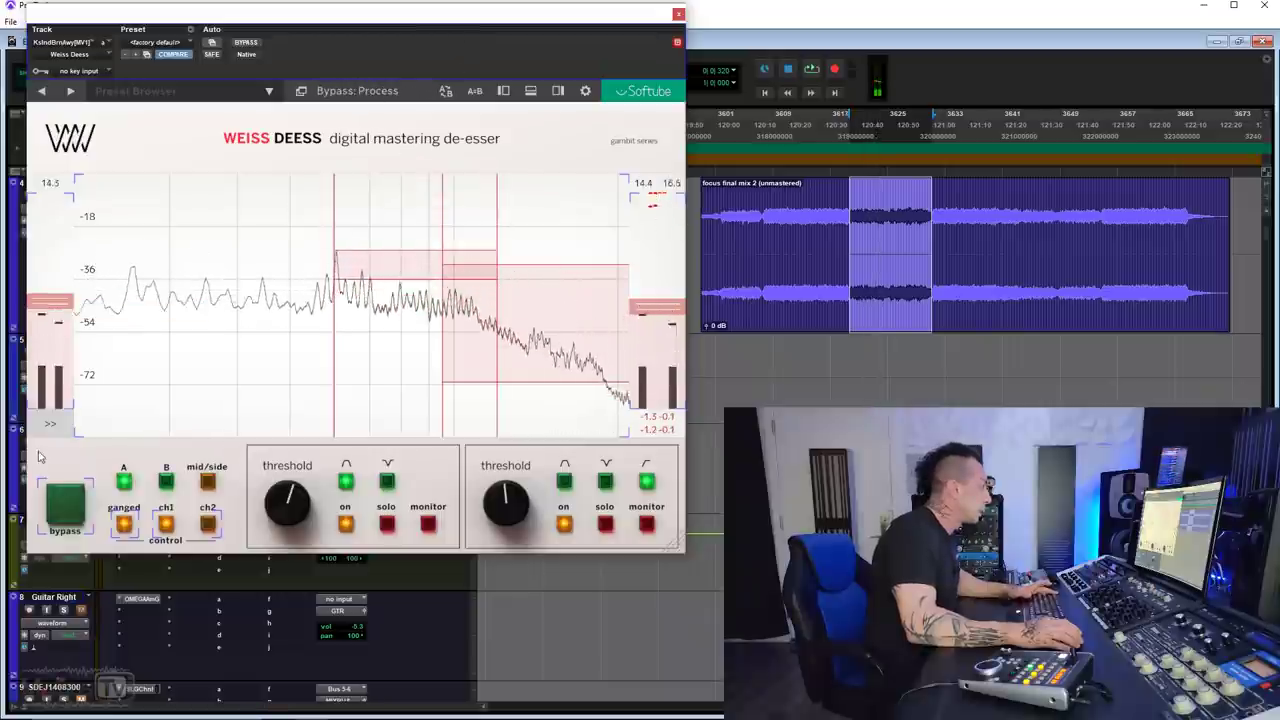
Lower the sidechain Parallel Mix to about 80% wet (79.7%)
left_click(50, 423)
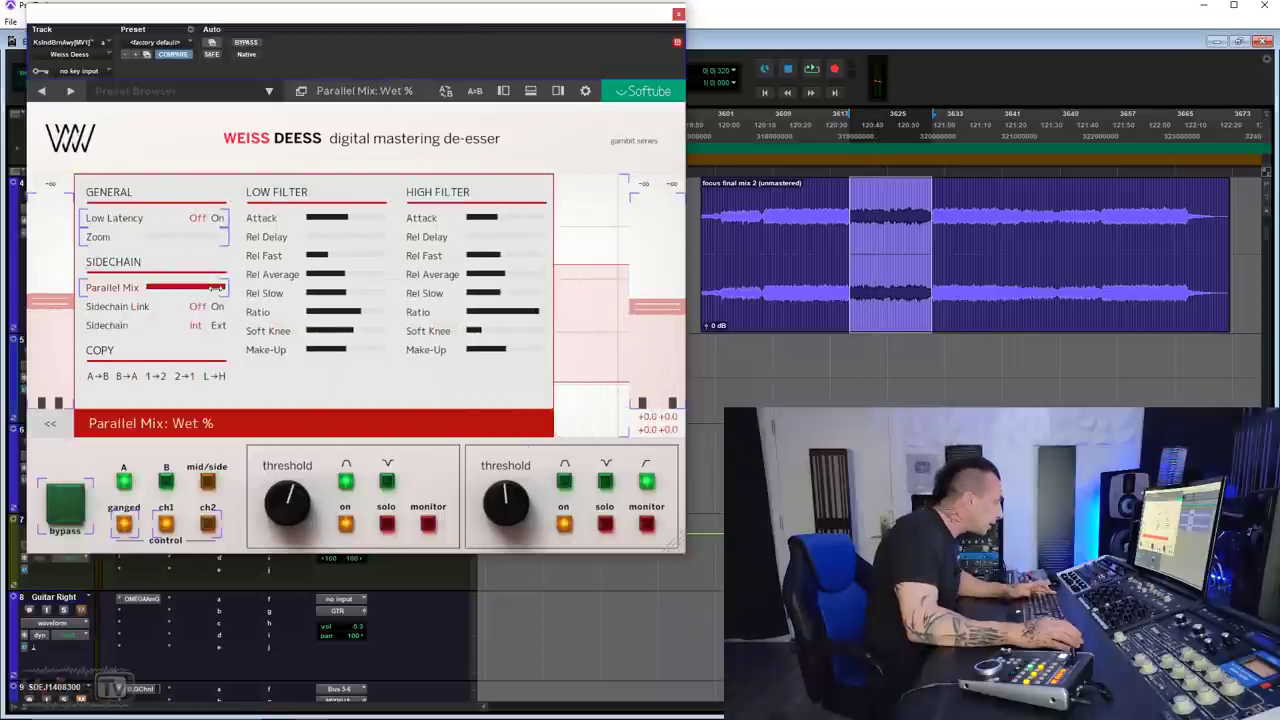
left_click_drag(205, 288, 160, 310)
key("space")
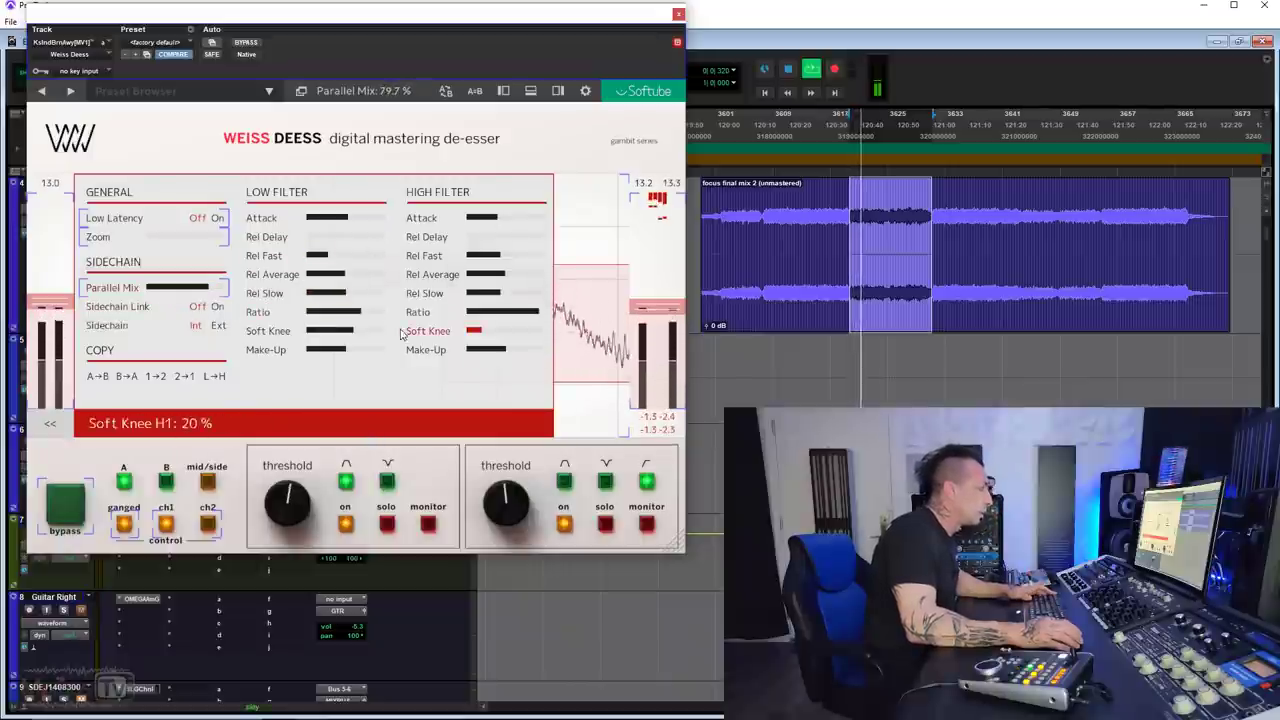
Toggle bypass on and off to compare the de-essed mix with the original
left_click(52, 424)
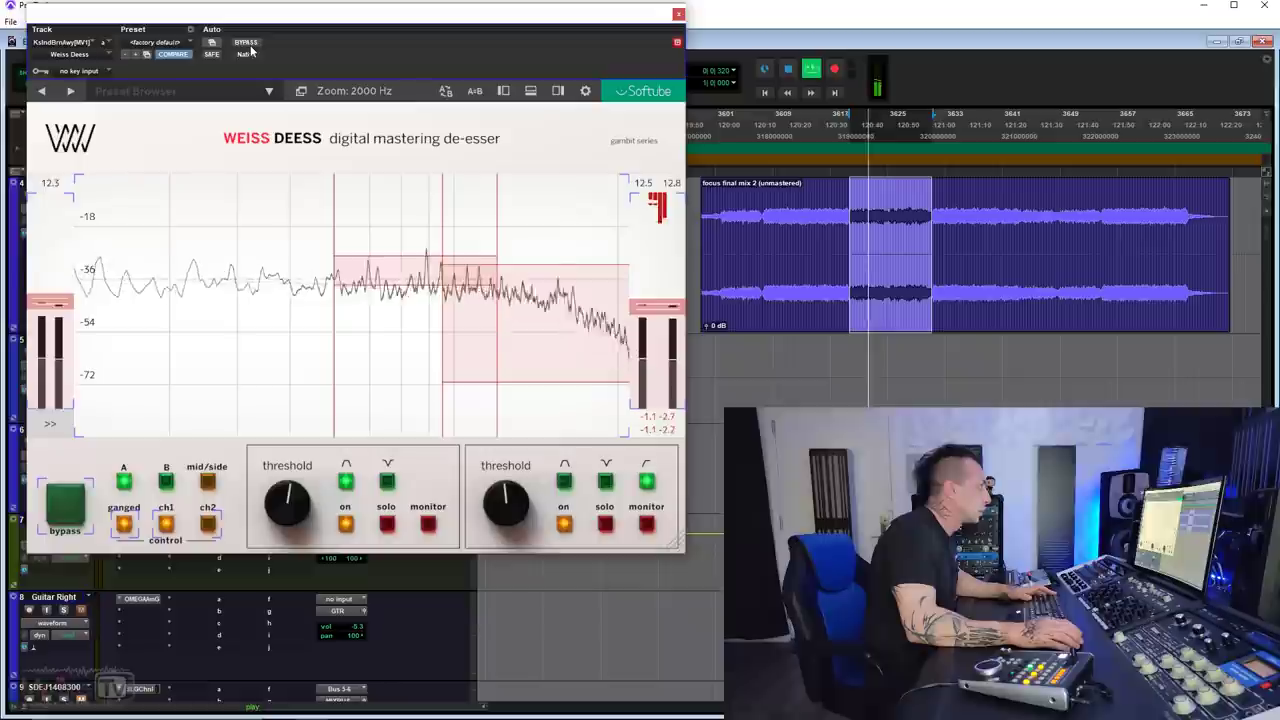
left_click(246, 43)
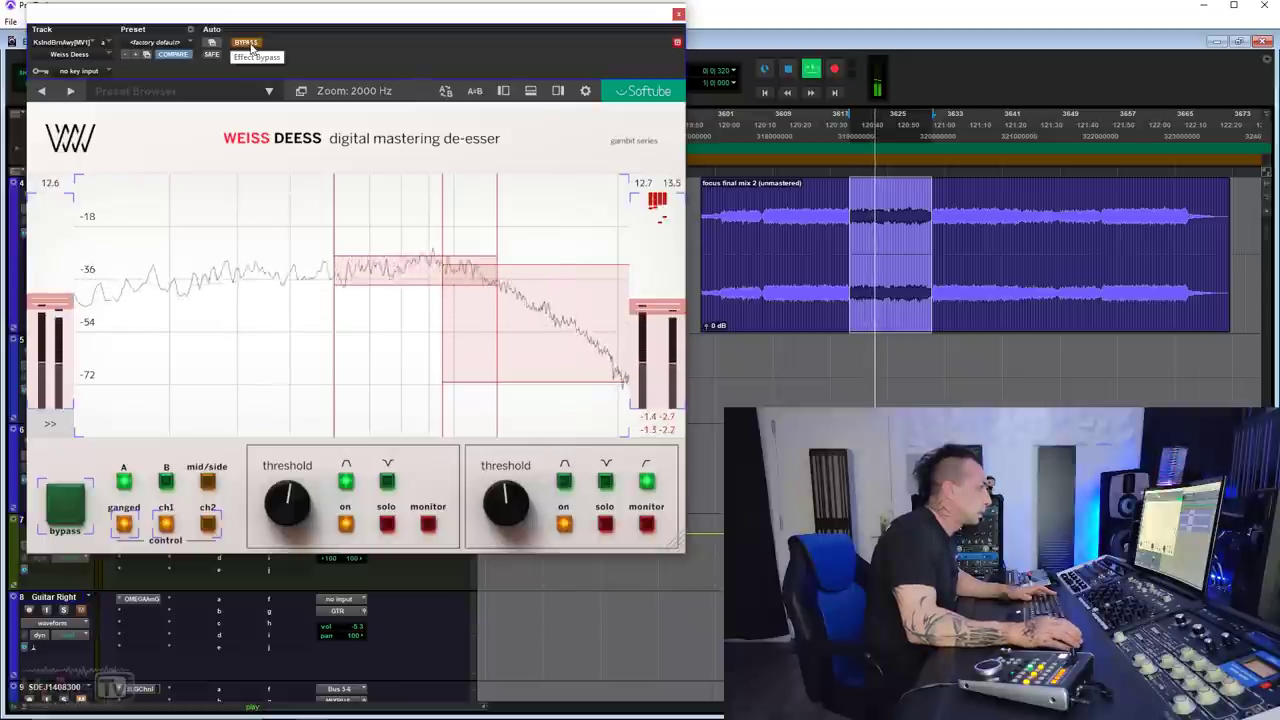
left_click(247, 43)
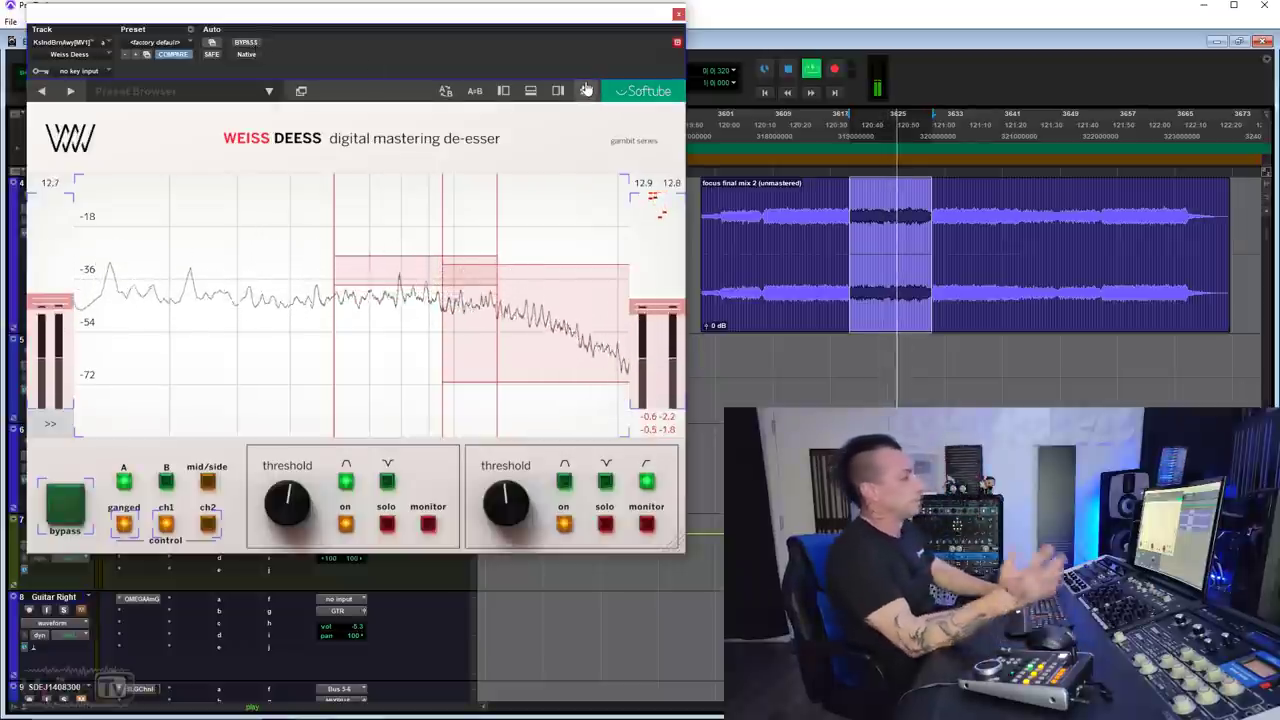
key("space")
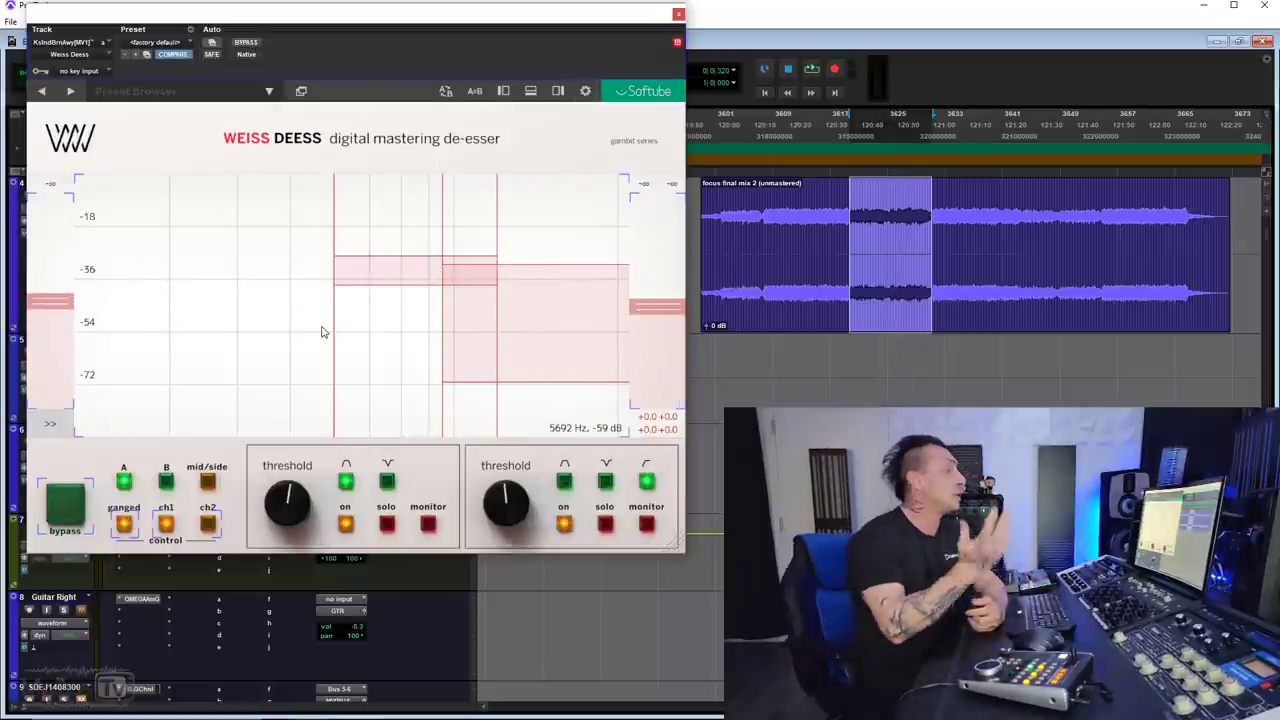